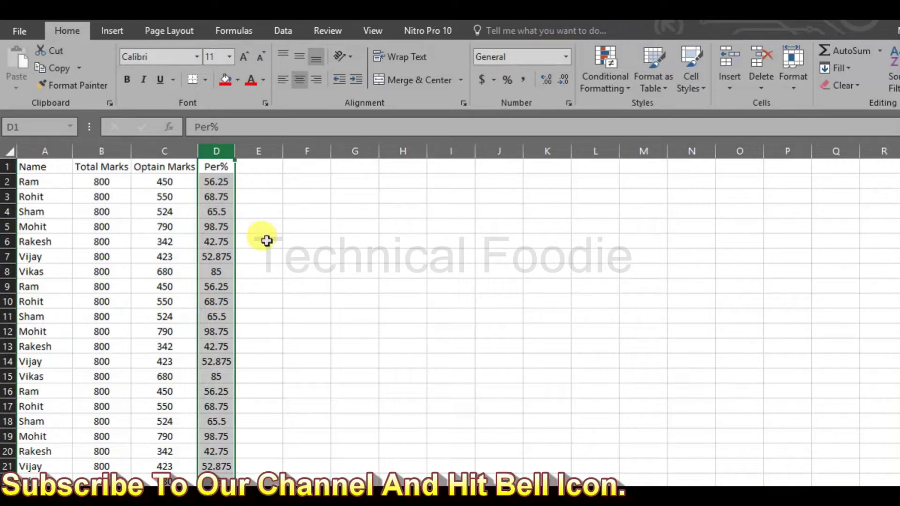
# - Fill cell D5 red, then undo the fill
pyautogui.click(183, 261)
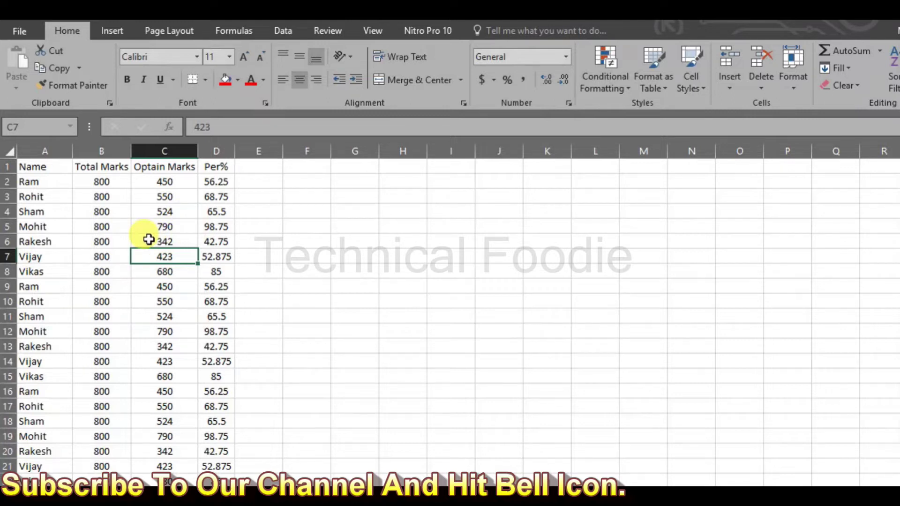
pyautogui.click(222, 226)
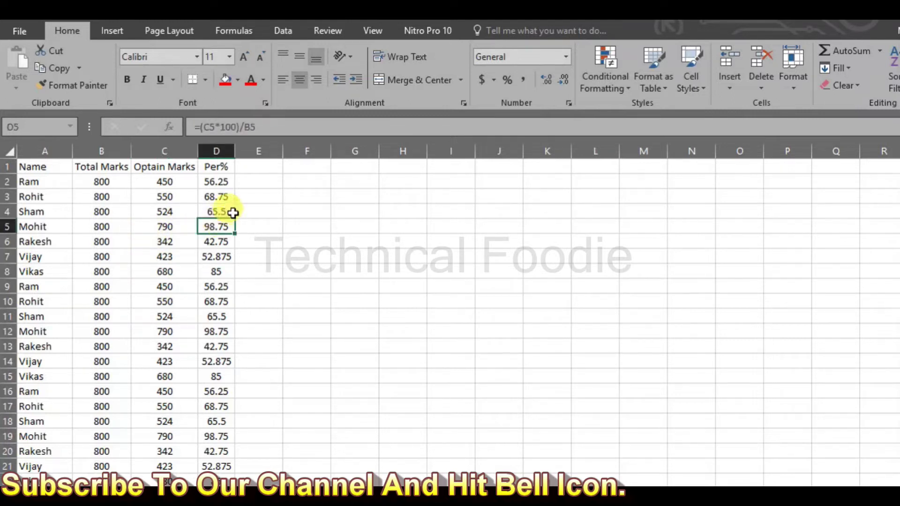
pyautogui.click(226, 74)
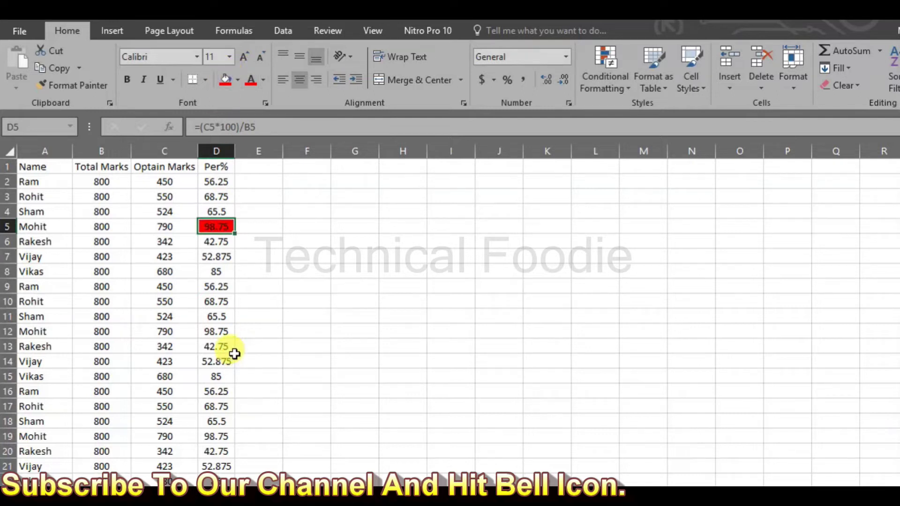
pyautogui.hotkey('ctrl', 'z')
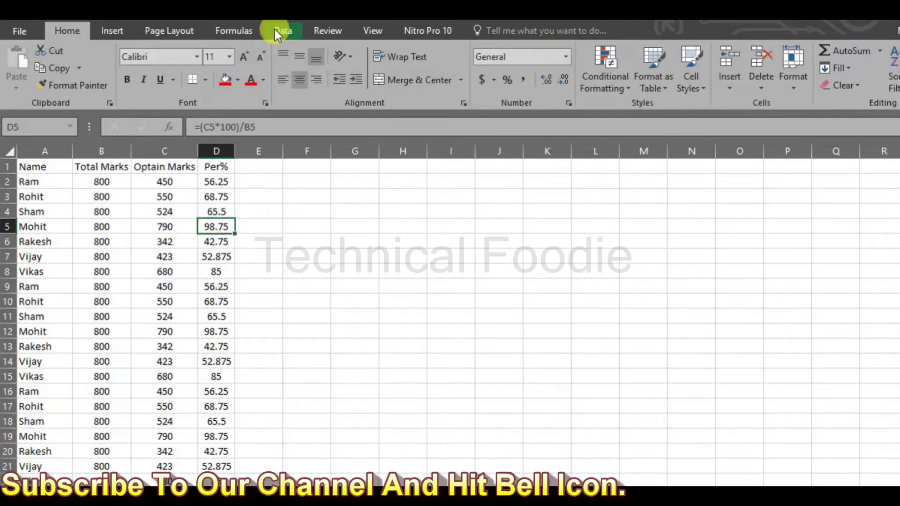
# - Filter the Per% column on the Data tab to show only 68.75 and 98.75
pyautogui.click(277, 32)
pyautogui.click(493, 63)
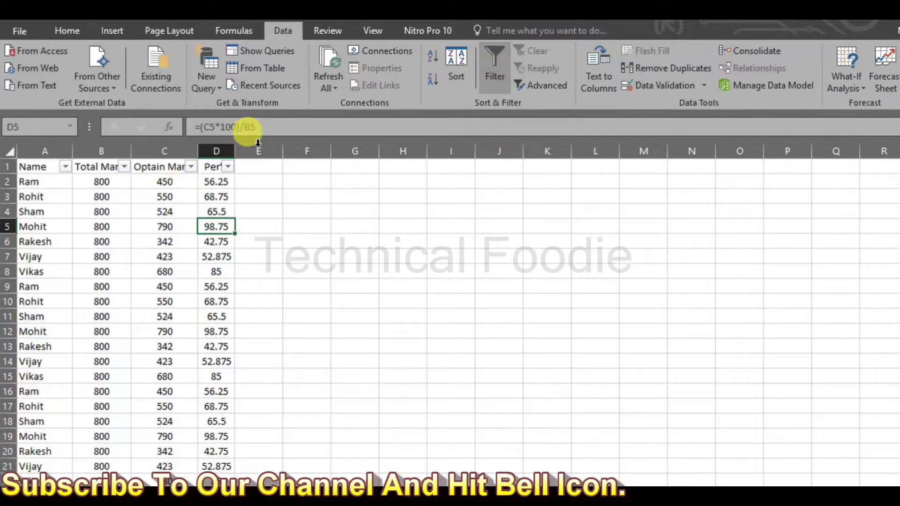
pyautogui.click(228, 166)
pyautogui.click(94, 311)
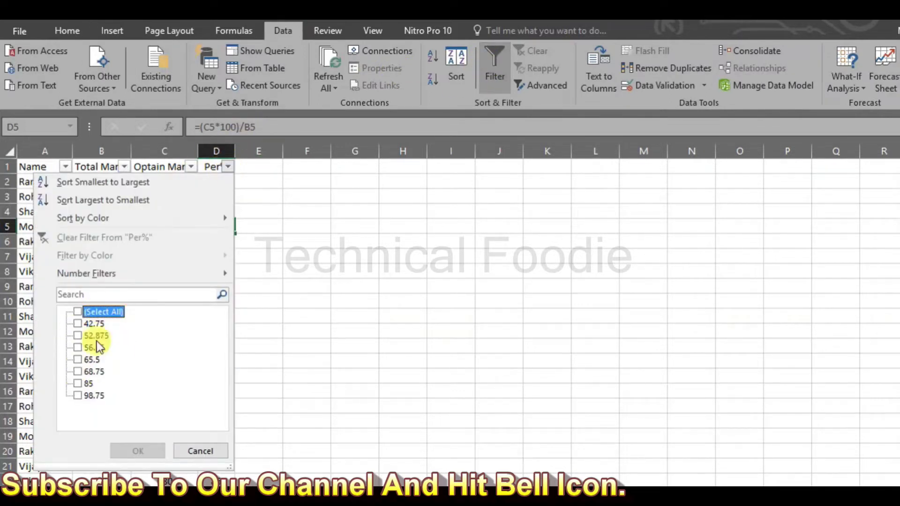
pyautogui.click(92, 372)
pyautogui.click(91, 395)
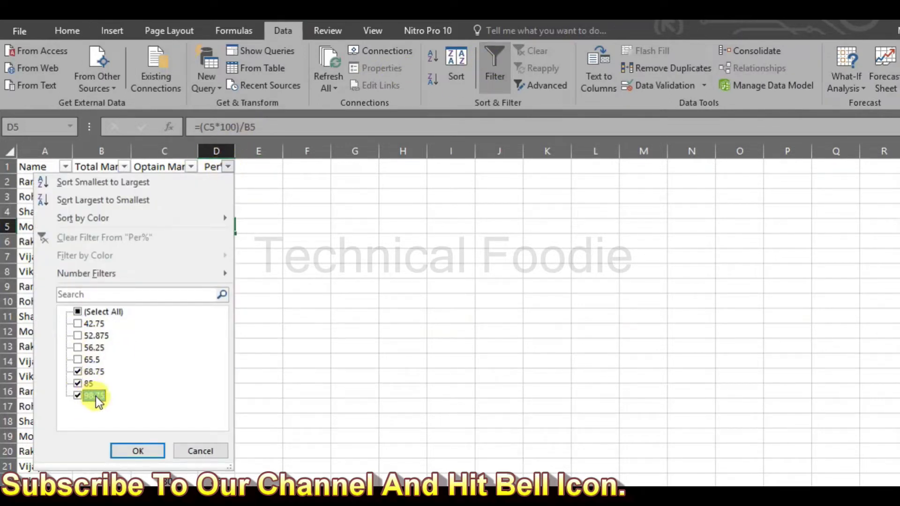
pyautogui.click(145, 449)
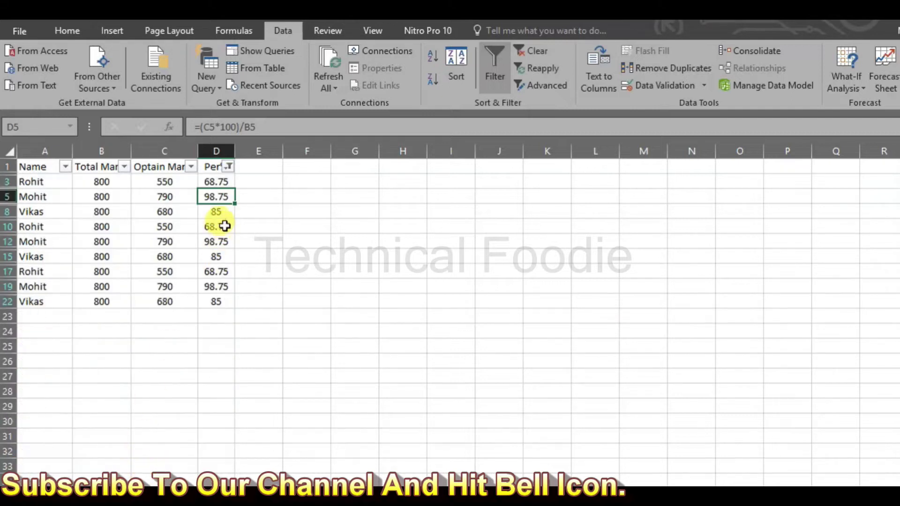
# - Turn off the Per% filter so every student row shows again
pyautogui.moveTo(217, 181); pyautogui.dragTo(221, 301)
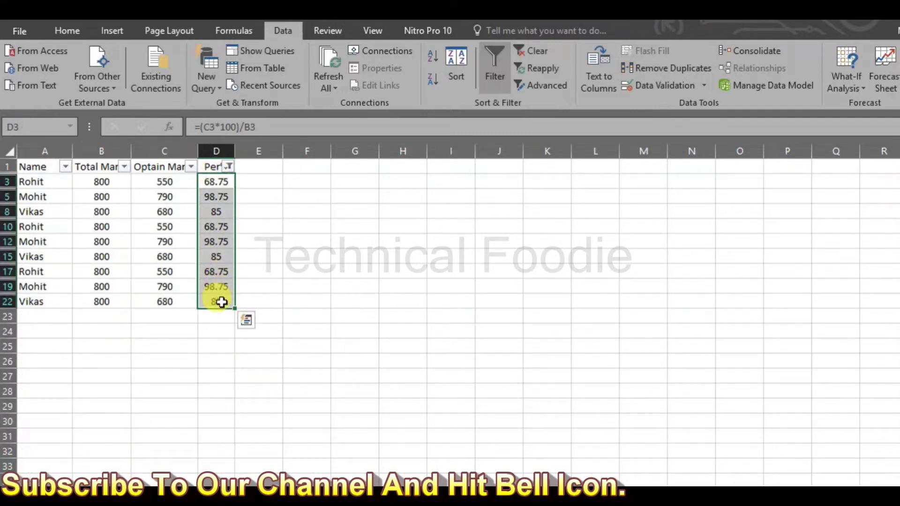
pyautogui.click(229, 167)
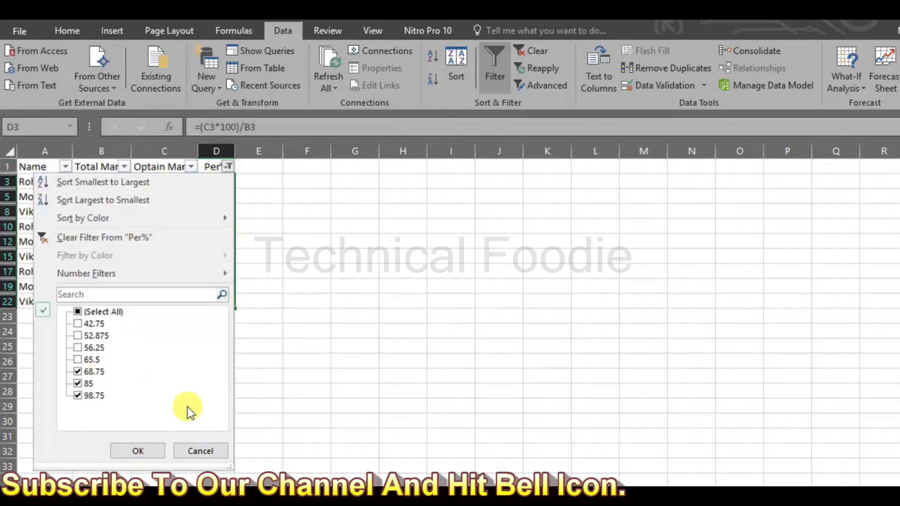
pyautogui.click(207, 452)
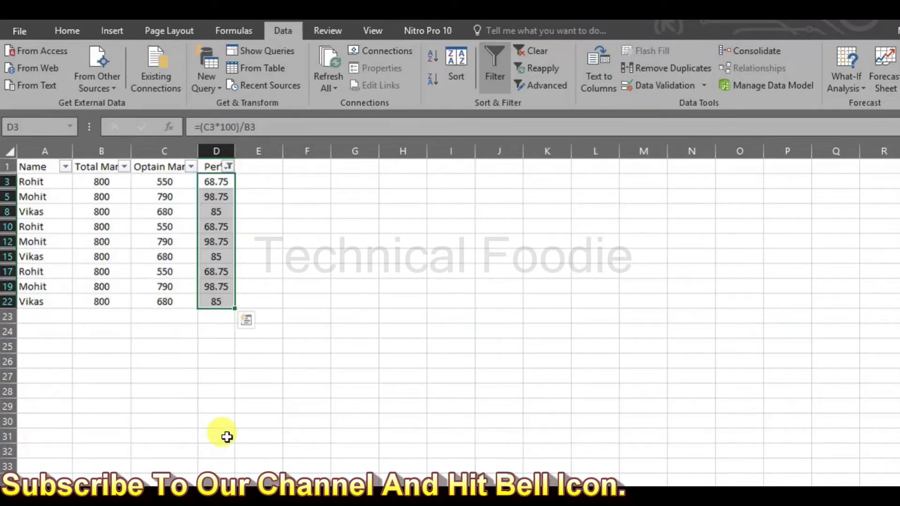
pyautogui.click(502, 81)
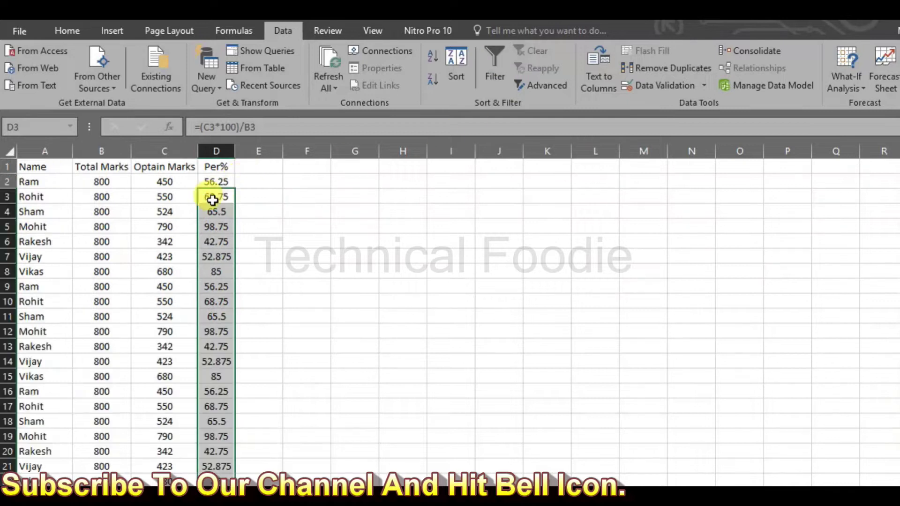
pyautogui.moveTo(218, 183); pyautogui.dragTo(227, 252)
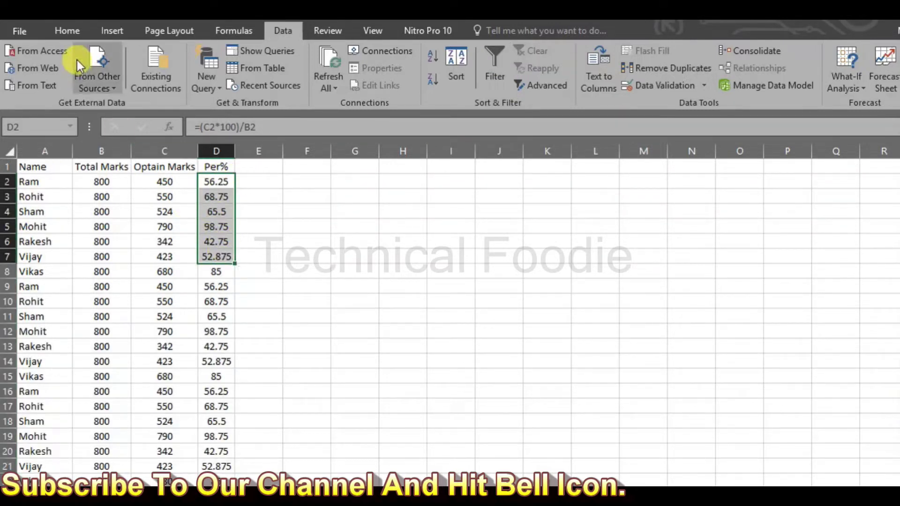
# - Go back to Home, view the Conditional Formatting menu without choosing anything, and select column D
pyautogui.click(75, 34)
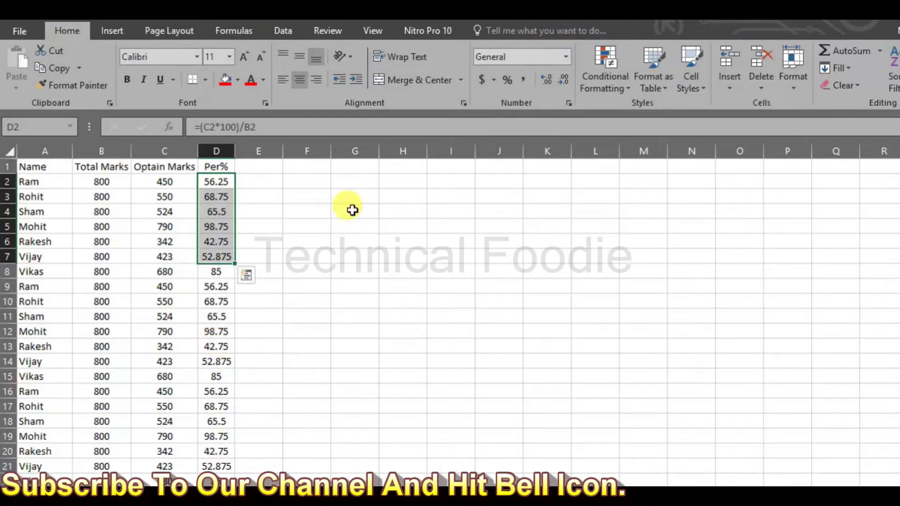
pyautogui.click(622, 87)
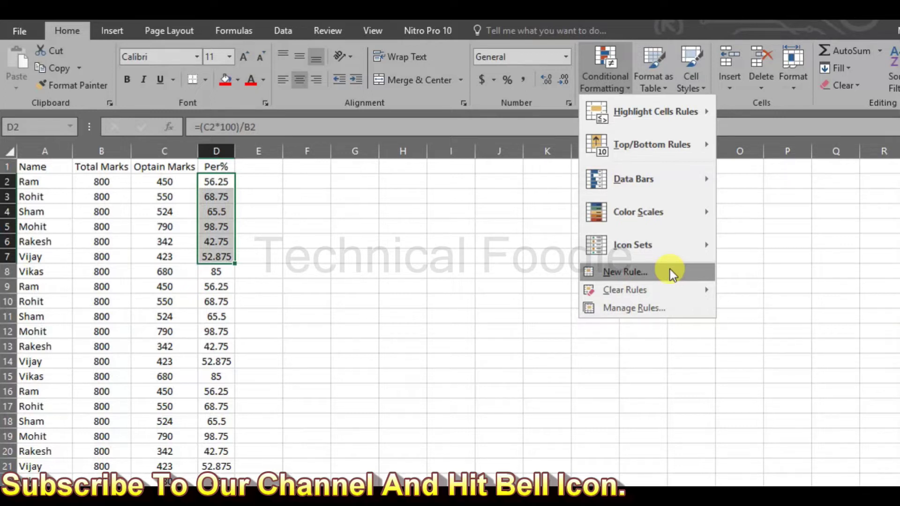
pyautogui.click(447, 229)
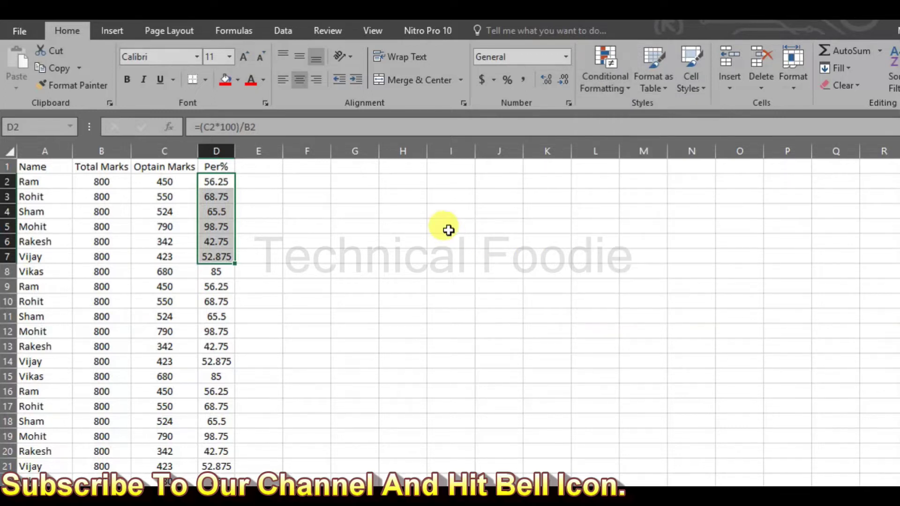
pyautogui.click(219, 146)
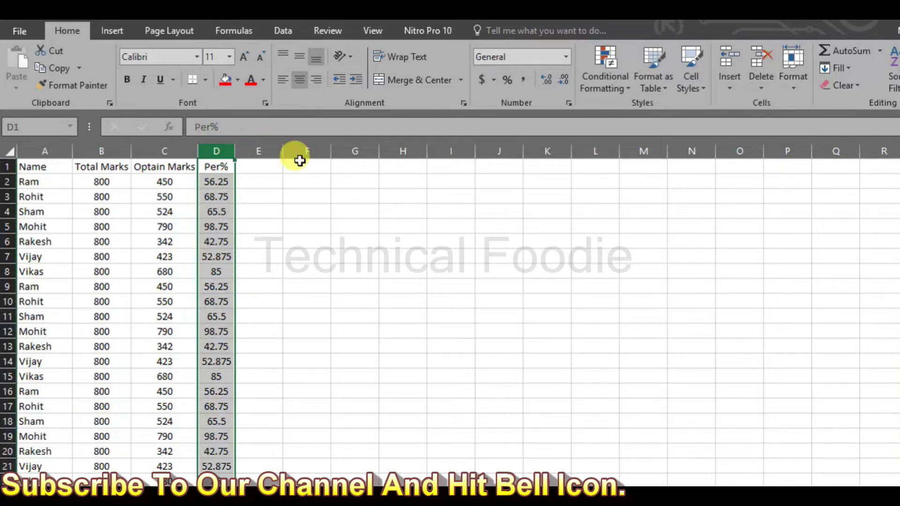
pyautogui.moveTo(235, 168)
pyautogui.mouseDown()
pyautogui.moveTo(218, 181)
pyautogui.moveTo(208, 483)
pyautogui.moveTo(223, 469)
pyautogui.mouseUp()
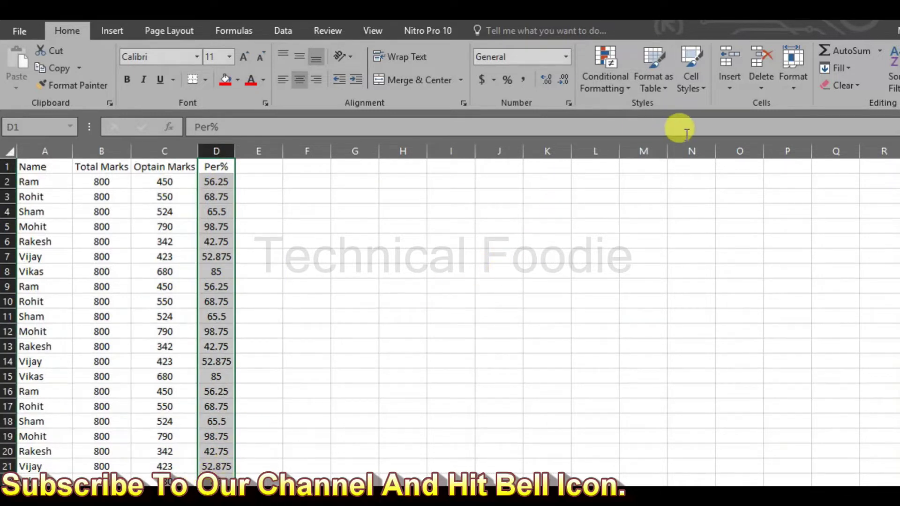
pyautogui.click(625, 90)
pyautogui.moveTo(654, 112)
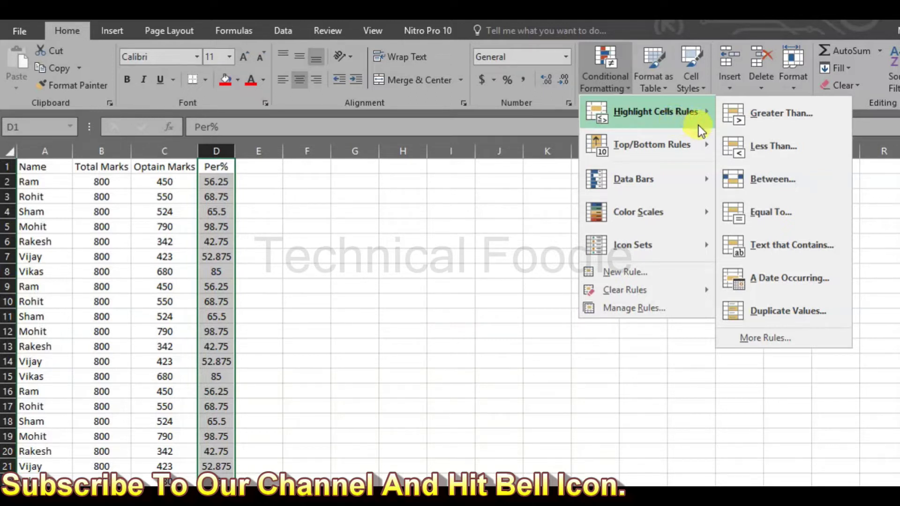
pyautogui.click(763, 123)
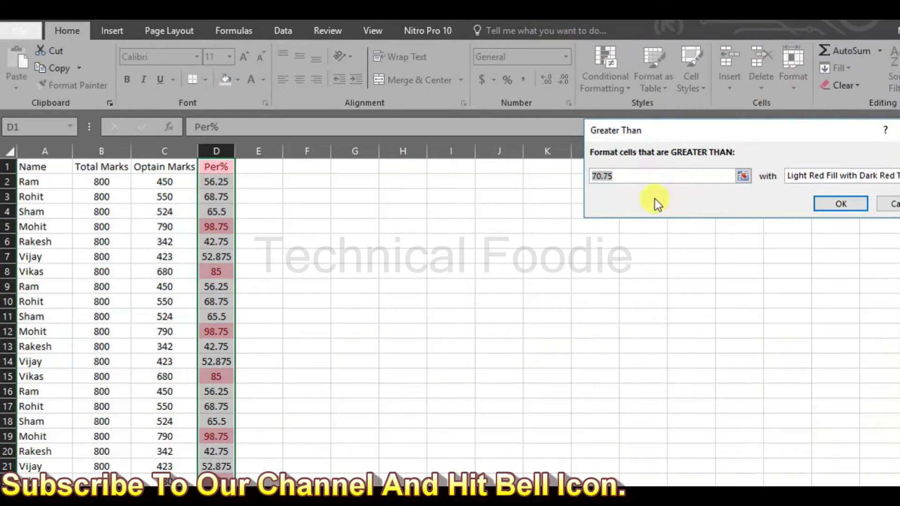
pyautogui.write('60')
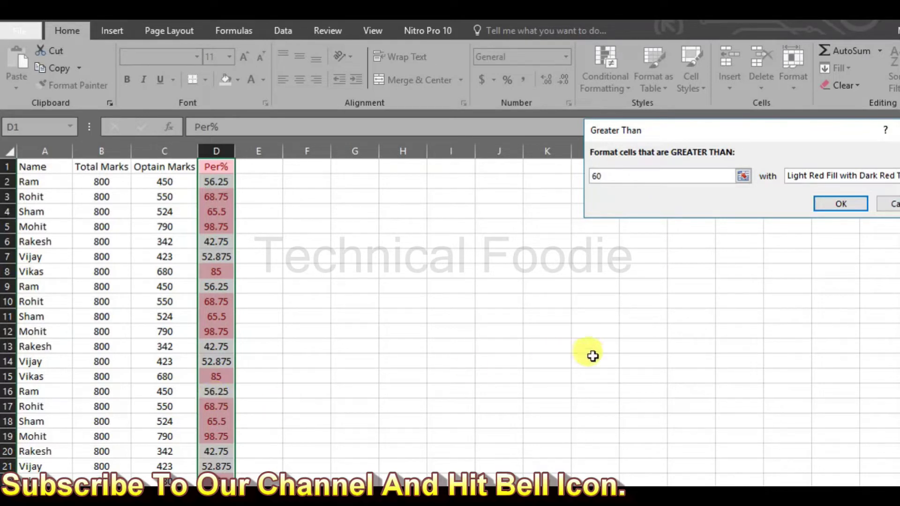
pyautogui.click(814, 173)
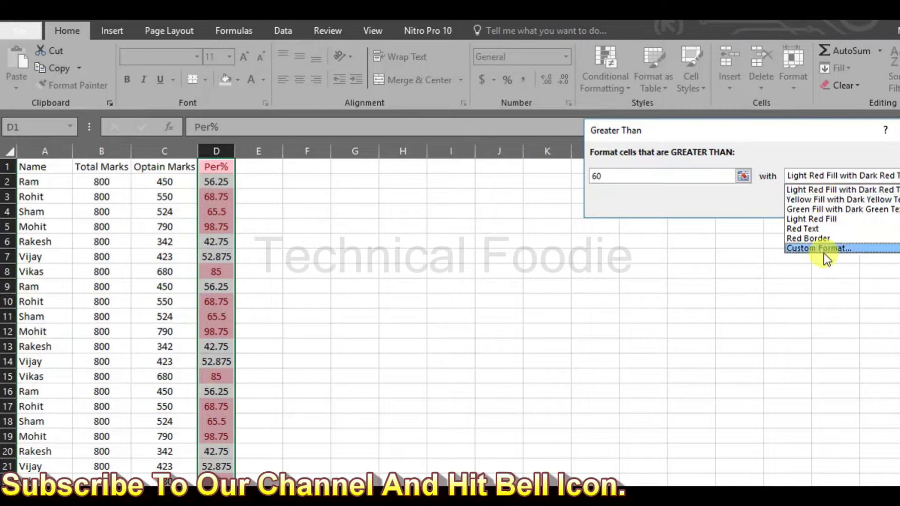
pyautogui.click(827, 201)
pyautogui.click(829, 176)
pyautogui.click(825, 251)
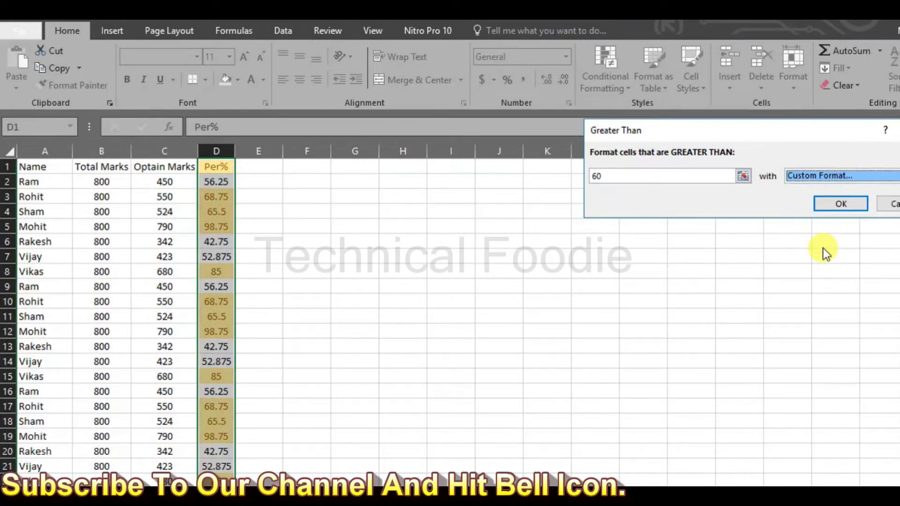
pyautogui.click(599, 36)
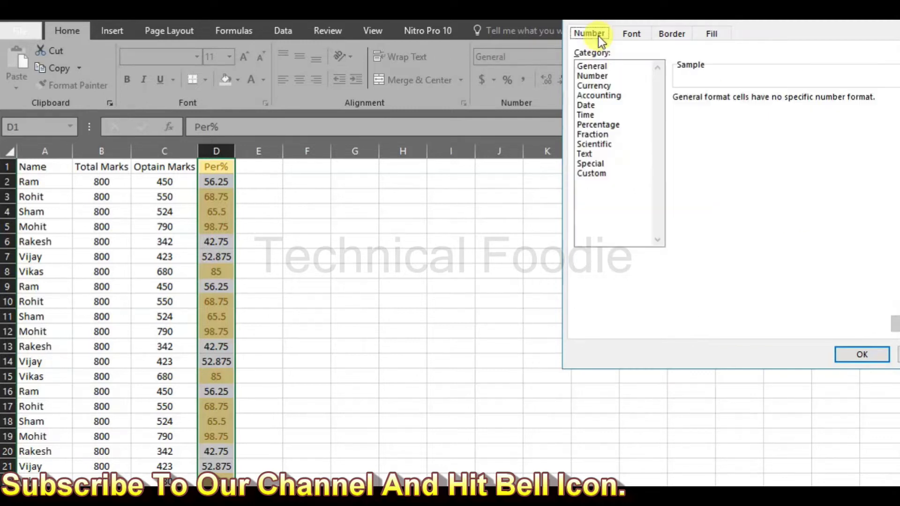
pyautogui.click(624, 36)
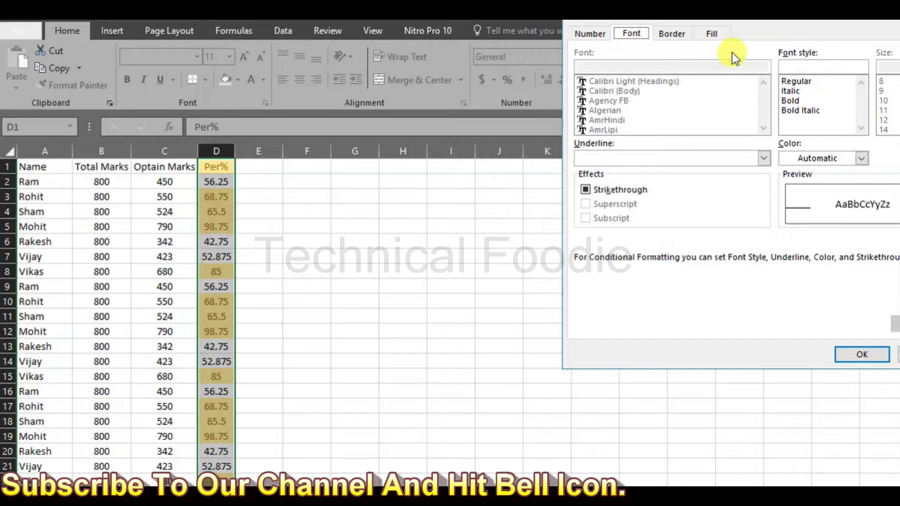
pyautogui.click(691, 40)
pyautogui.click(705, 36)
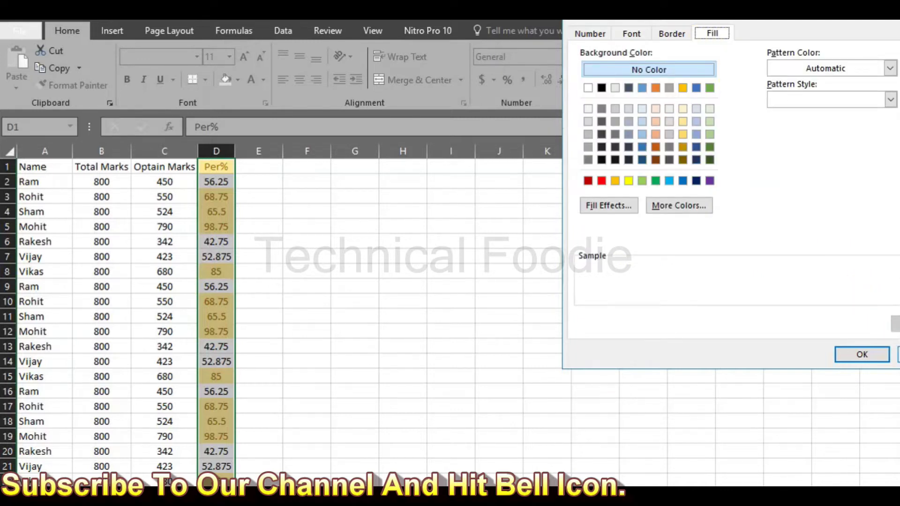
pyautogui.press('Escape')
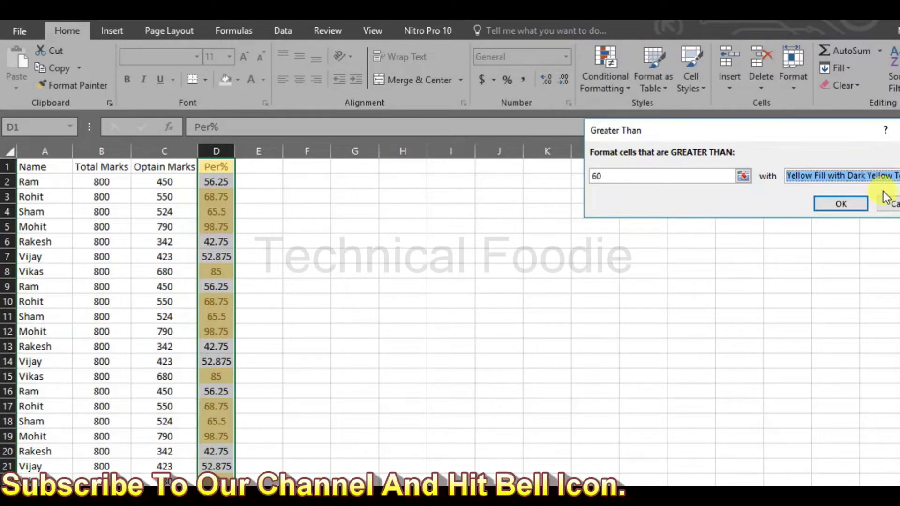
pyautogui.click(889, 203)
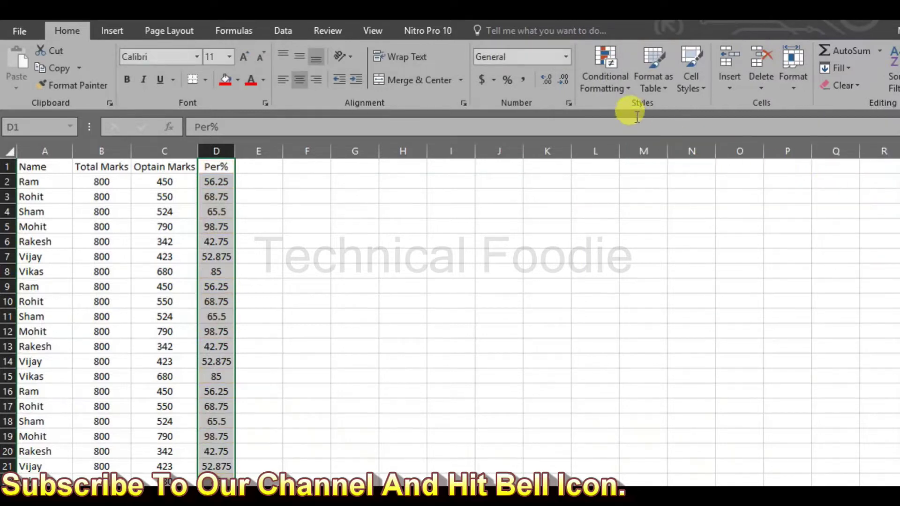
pyautogui.click(624, 86)
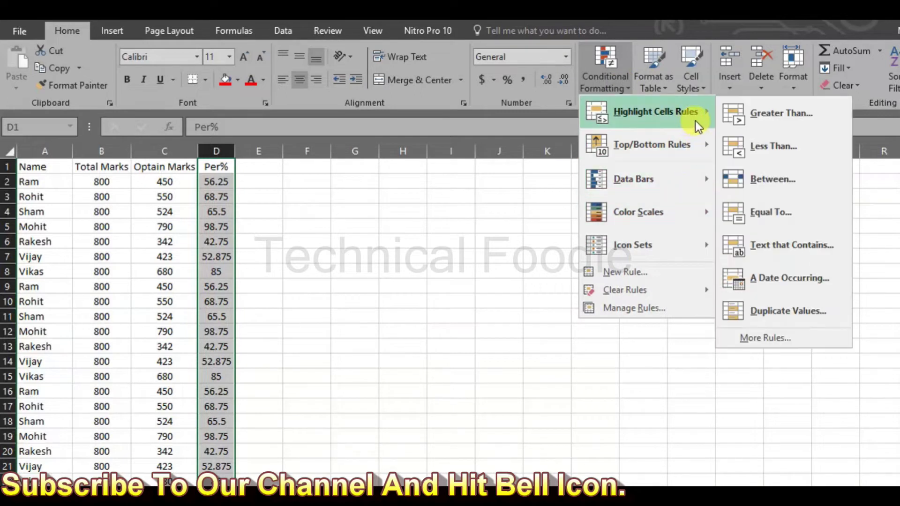
pyautogui.click(744, 146)
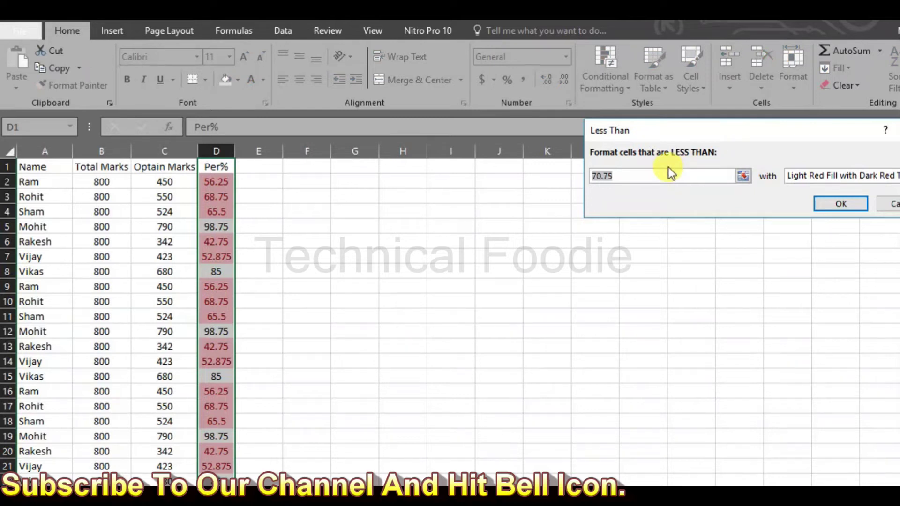
pyautogui.write('40')
pyautogui.press('BackSpace')
pyautogui.press('BackSpace')
pyautogui.write('50')
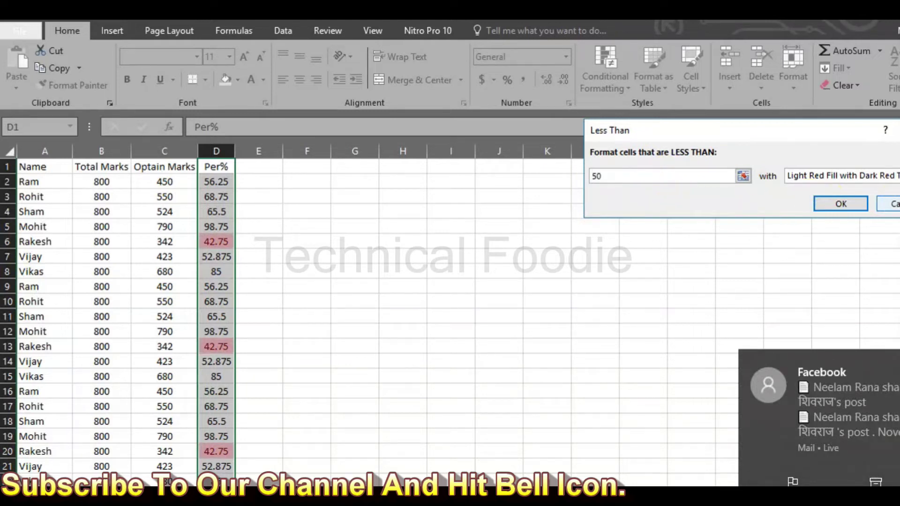
pyautogui.click(880, 204)
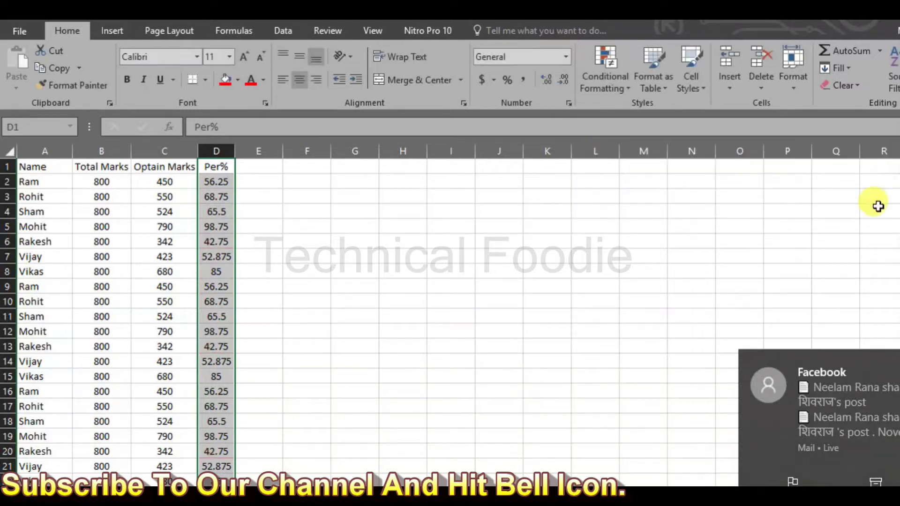
# - Add a Between 50 and 60 rule so Per% values 56.25 and 52.875 turn light red
pyautogui.click(626, 88)
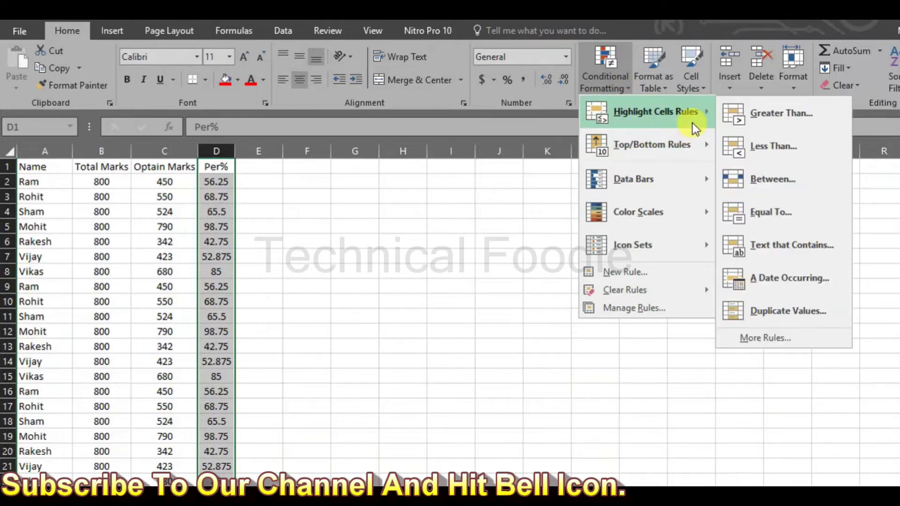
pyautogui.click(746, 185)
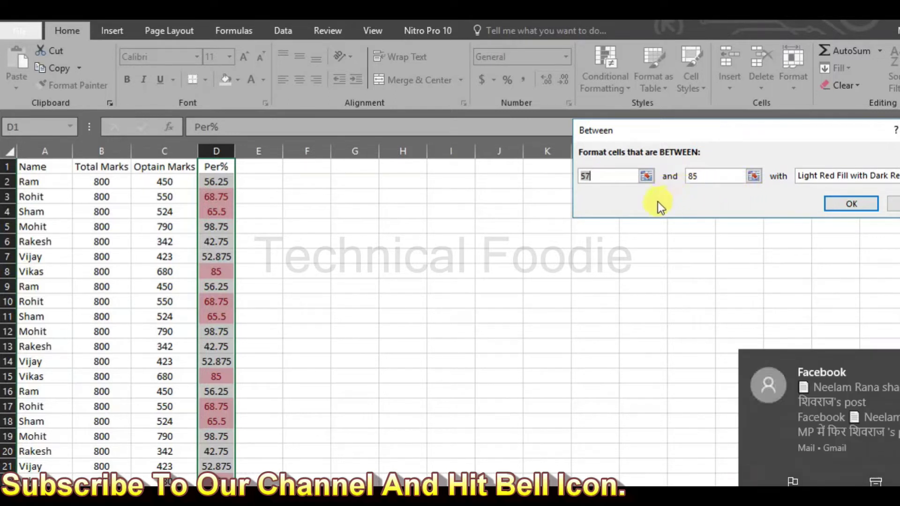
pyautogui.press('BackSpace')
pyautogui.write('0')
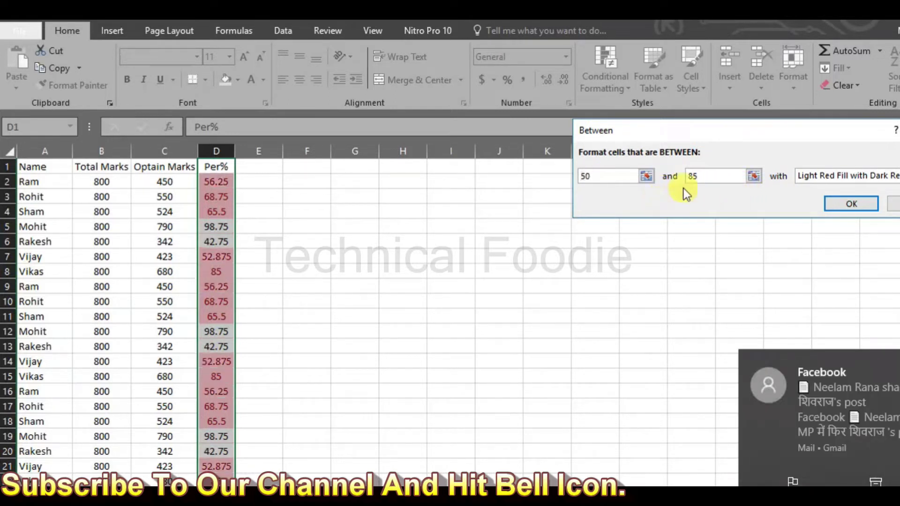
pyautogui.press('Tab')
pyautogui.write('60')
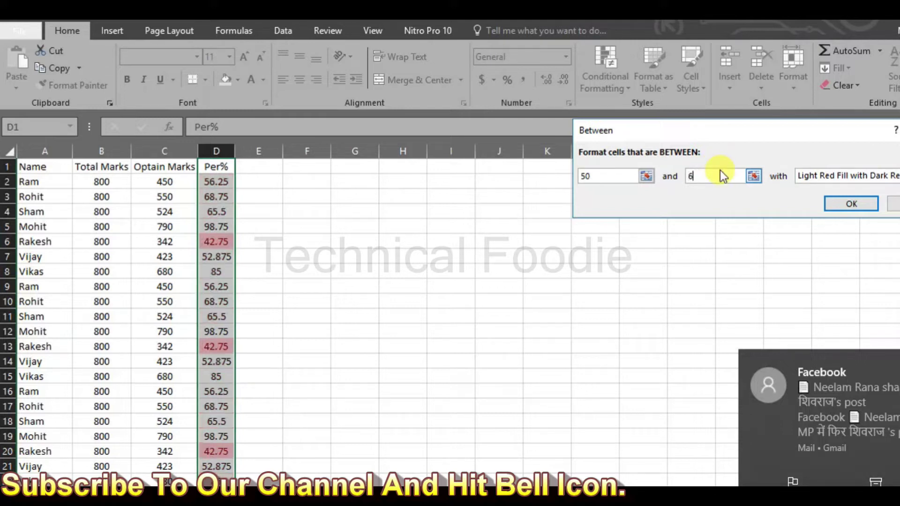
pyautogui.click(850, 204)
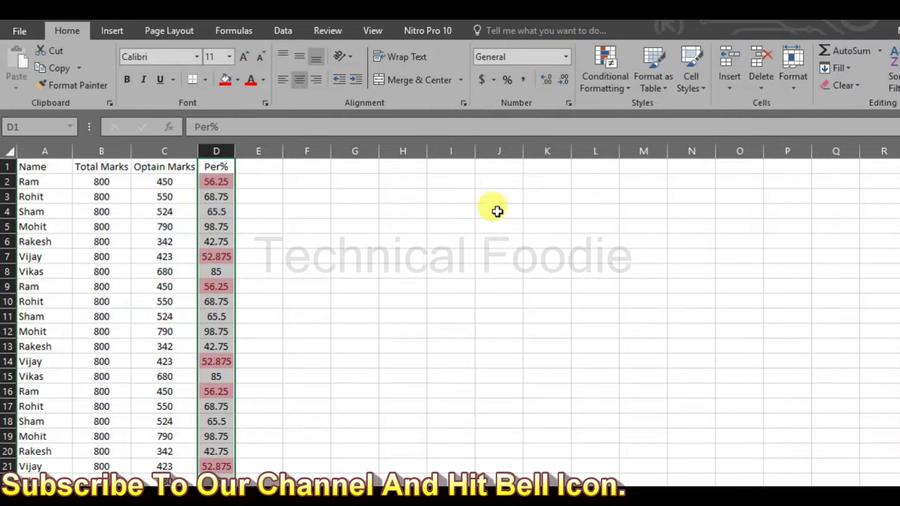
# - Add an Equal To 98.75 rule with Green Fill with Dark Green Text, then select the Name column
pyautogui.click(606, 92)
pyautogui.moveTo(655, 112)
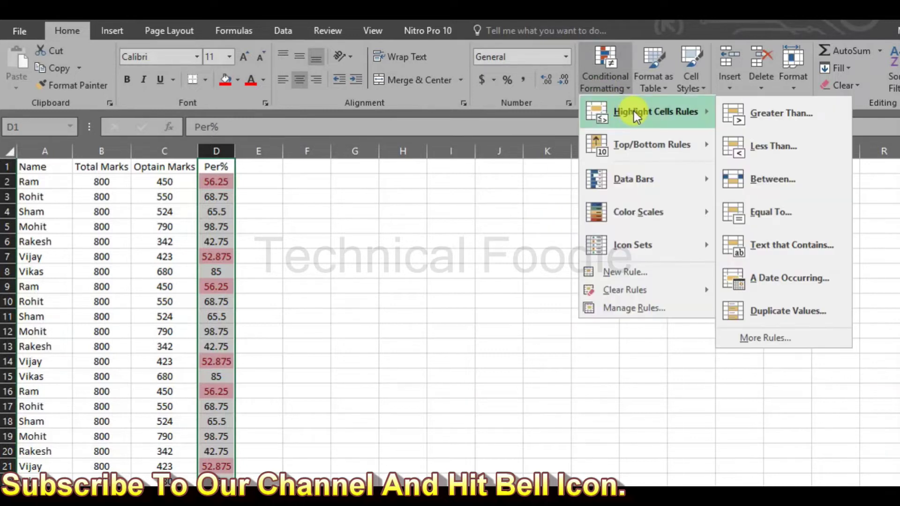
pyautogui.click(764, 212)
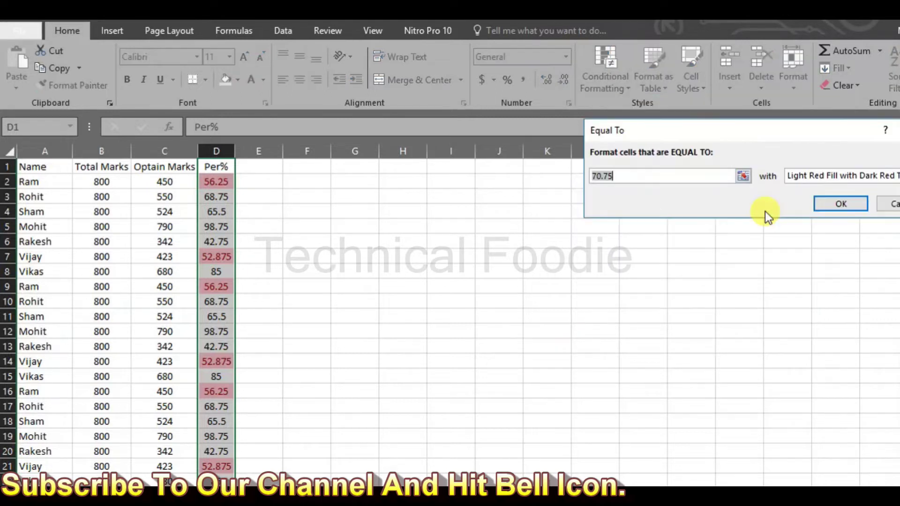
pyautogui.write('98.75')
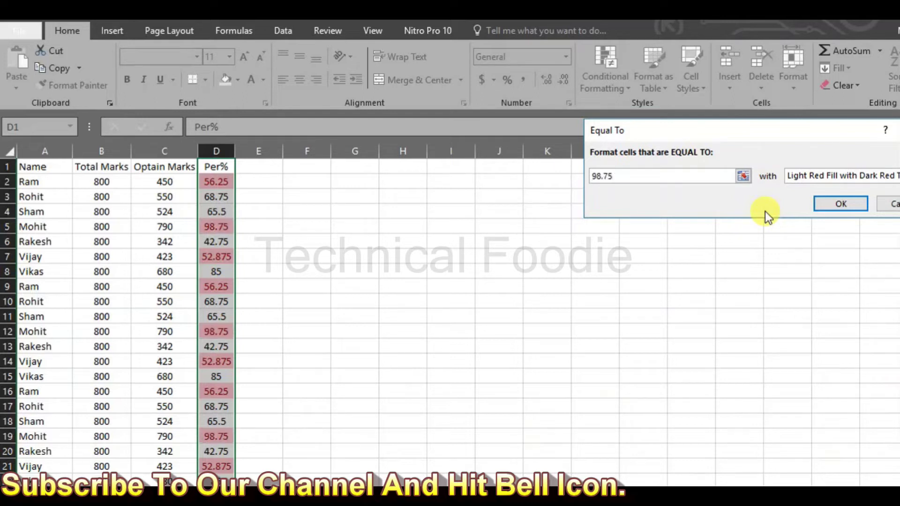
pyautogui.click(815, 176)
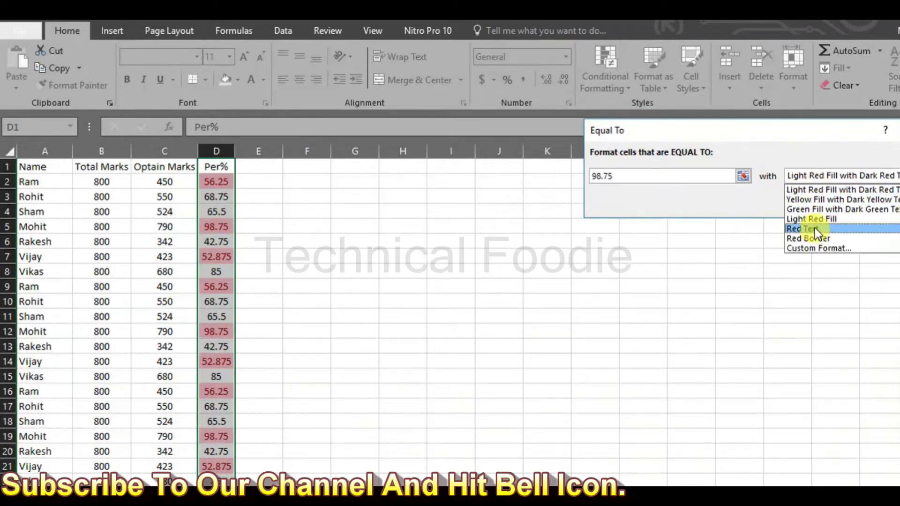
pyautogui.click(815, 228)
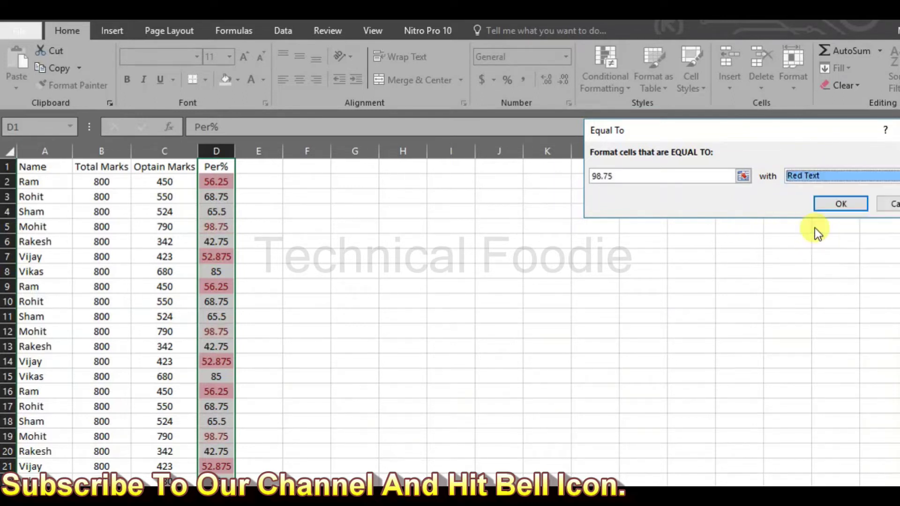
pyautogui.click(841, 177)
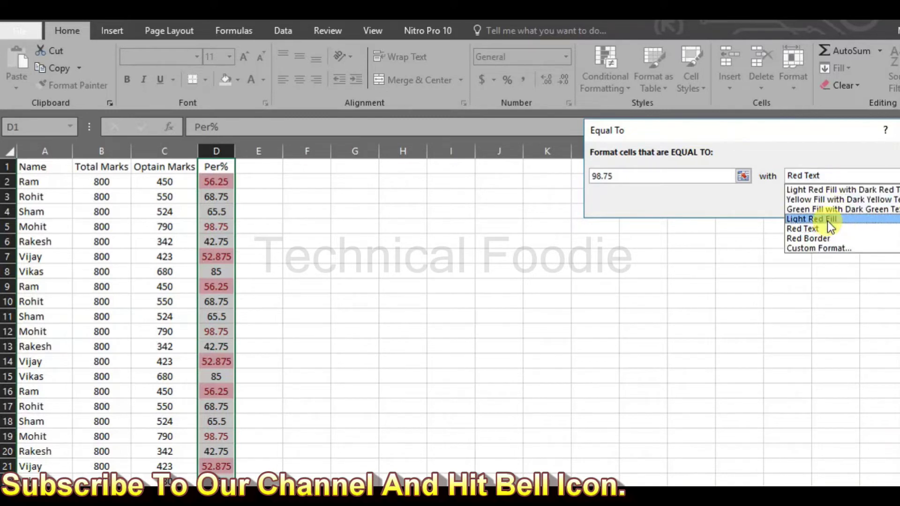
pyautogui.click(830, 218)
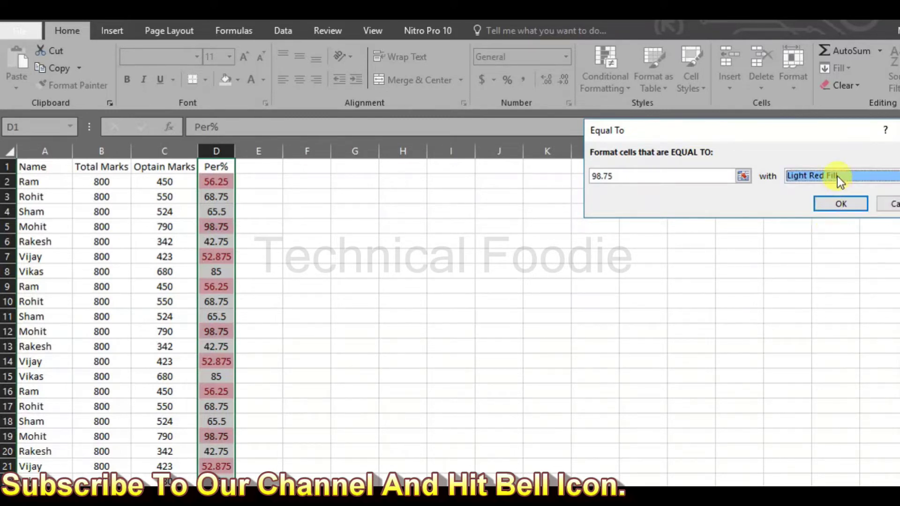
pyautogui.click(837, 176)
pyautogui.click(836, 210)
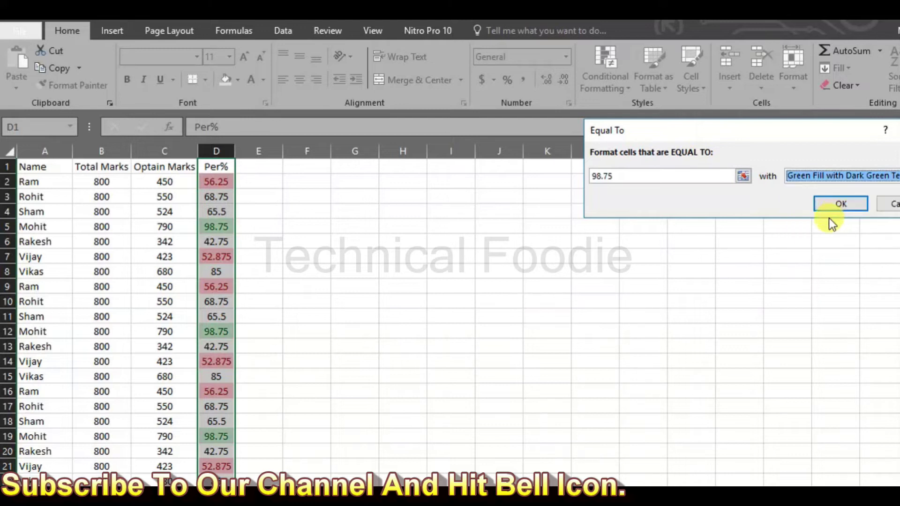
pyautogui.click(833, 208)
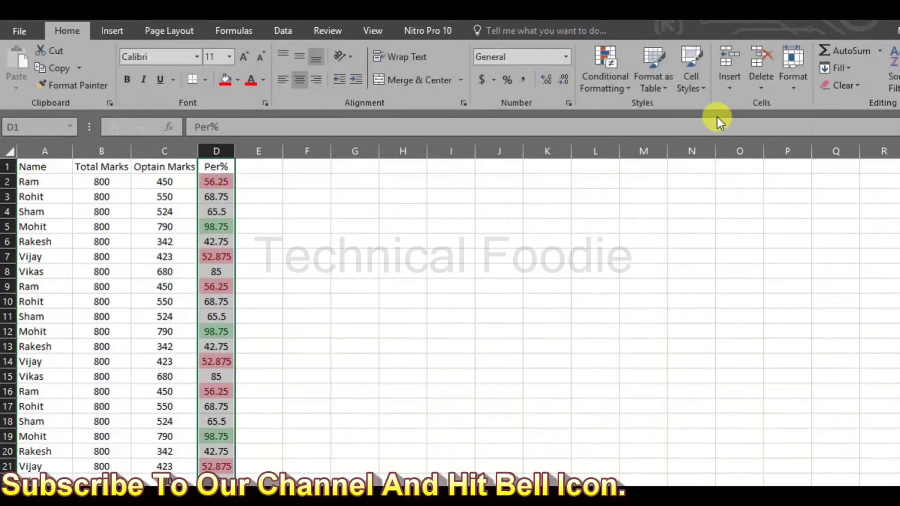
pyautogui.click(603, 83)
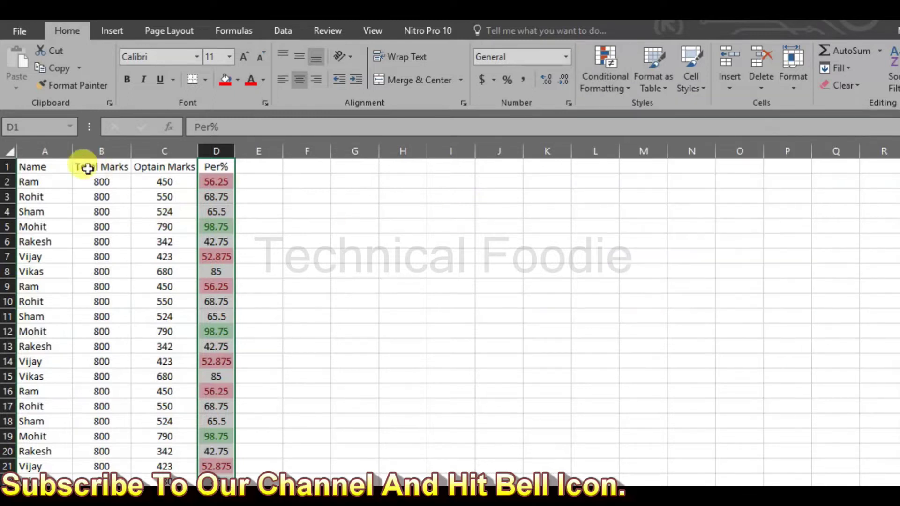
pyautogui.click(44, 151)
pyautogui.click(607, 84)
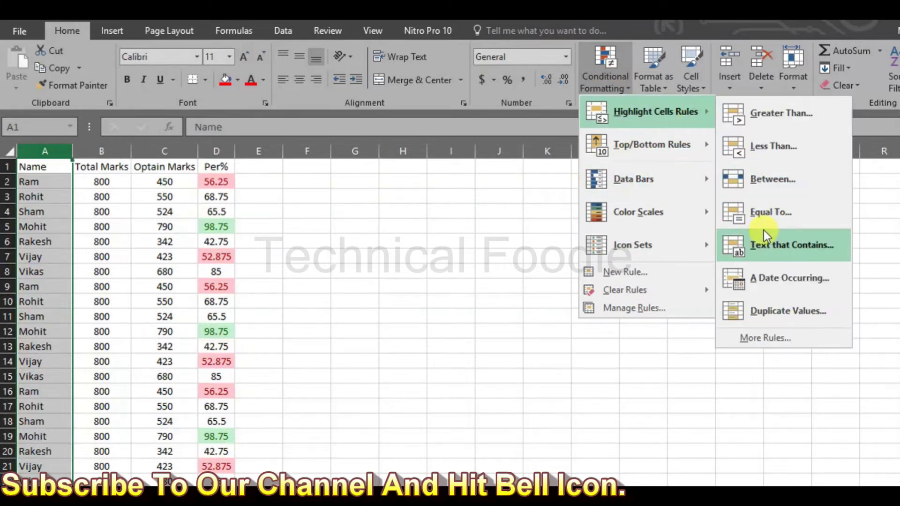
pyautogui.click(768, 243)
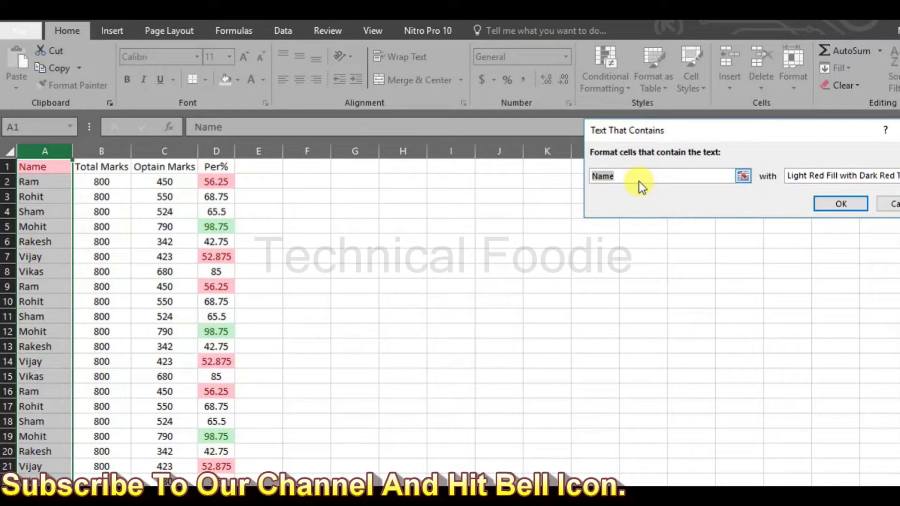
pyautogui.write('a')
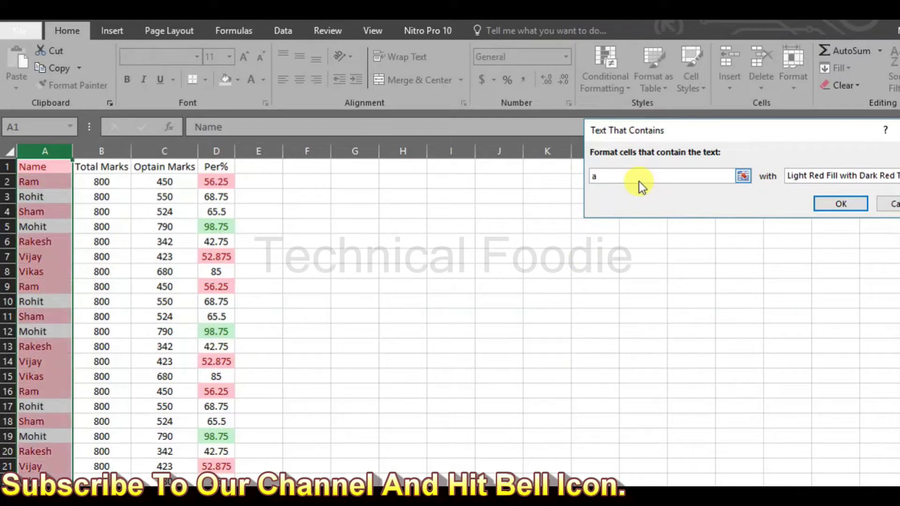
pyautogui.write('m')
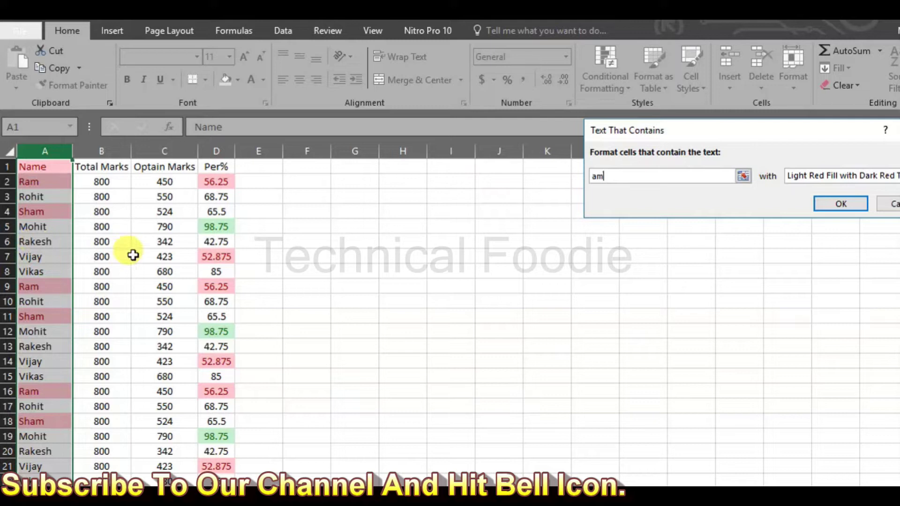
pyautogui.press('BackSpace')
pyautogui.press('BackSpace')
pyautogui.write('it')
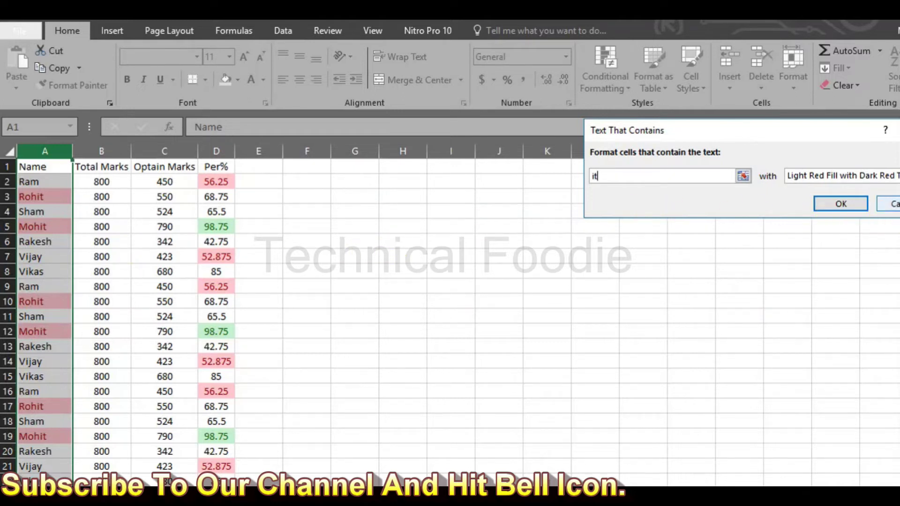
pyautogui.click(889, 203)
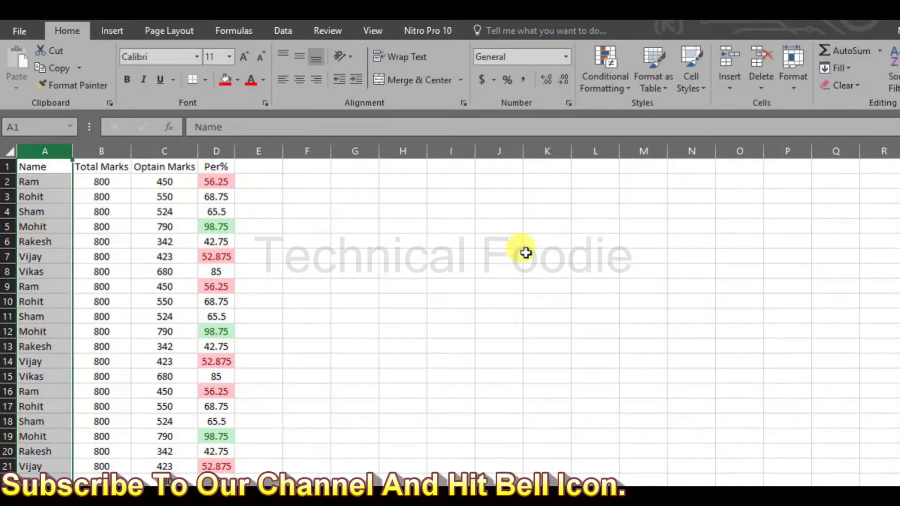
pyautogui.click(612, 81)
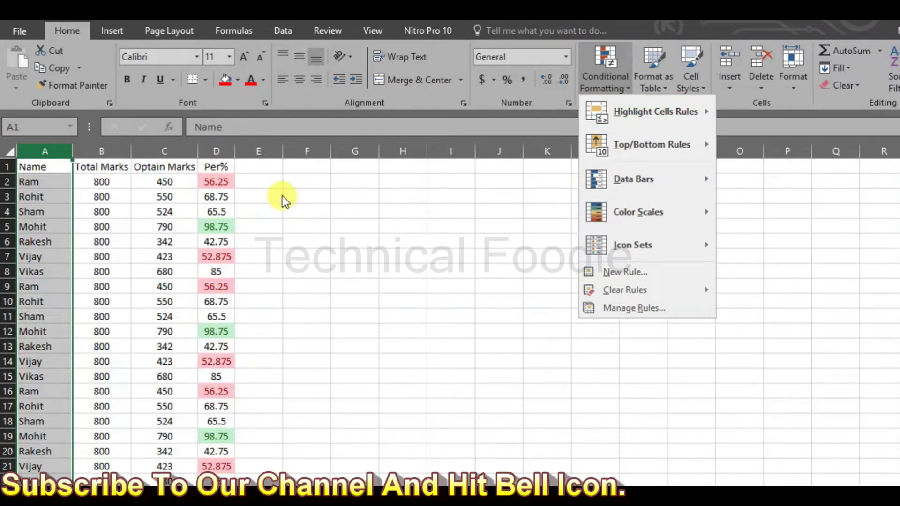
# - Enter the heading 'Date' in cell E1 and move down to E2
pyautogui.click(276, 180)
pyautogui.click(276, 179)
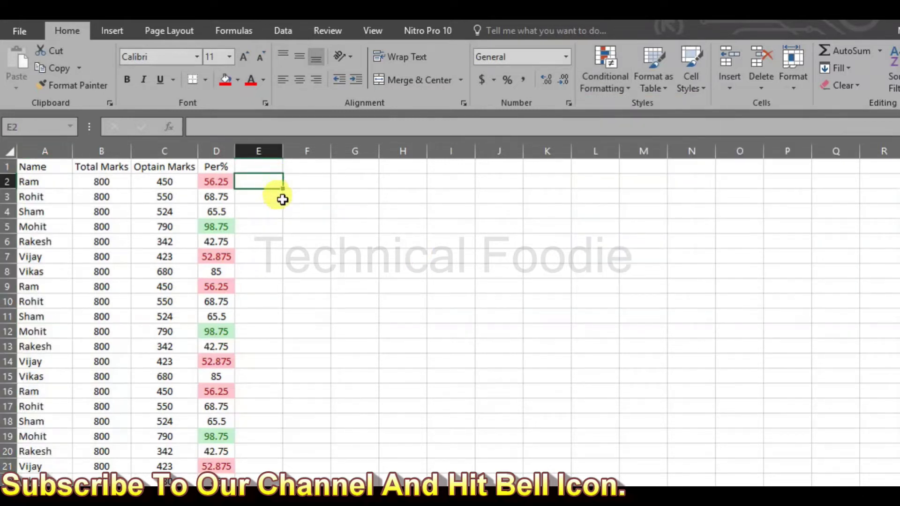
pyautogui.press('Up')
pyautogui.write('Da')
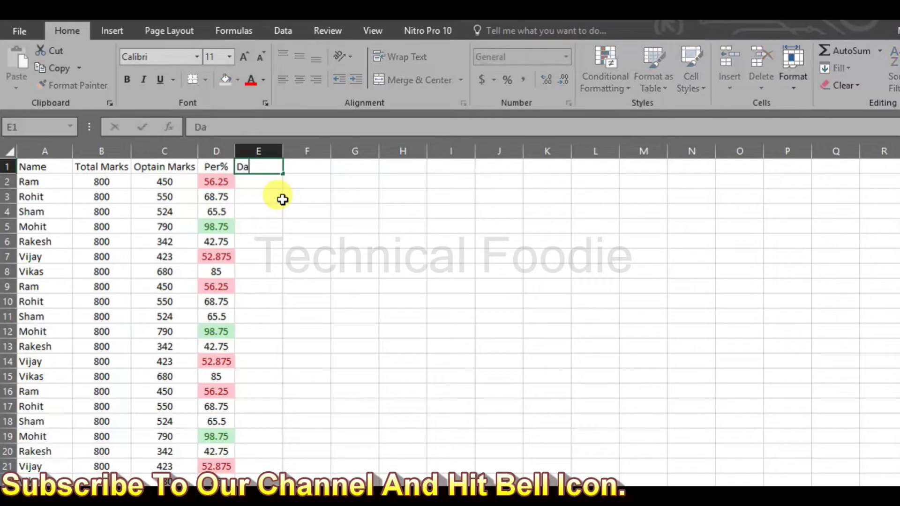
pyautogui.write('te')
pyautogui.press('Tab')
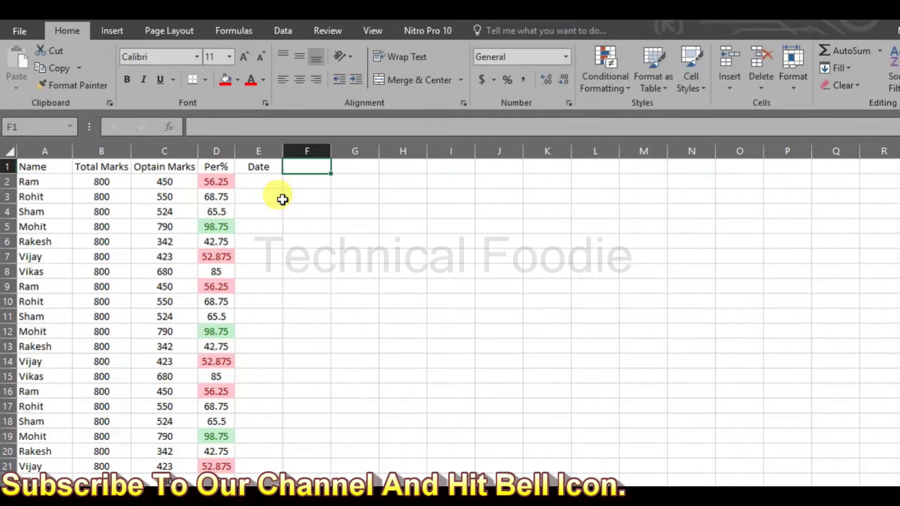
pyautogui.press('Return')
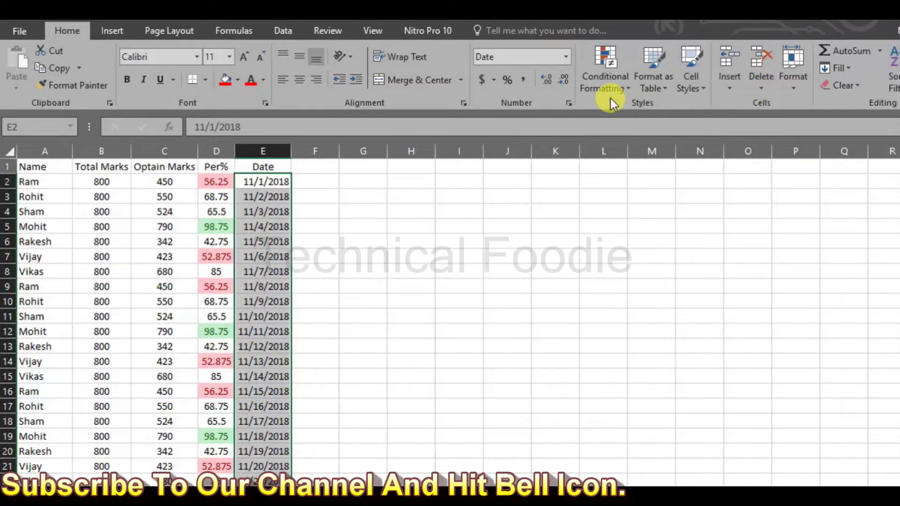
# - Start an A Date Occurring rule, trying the Tomorrow, Last Week and This Week periods
pyautogui.click(607, 87)
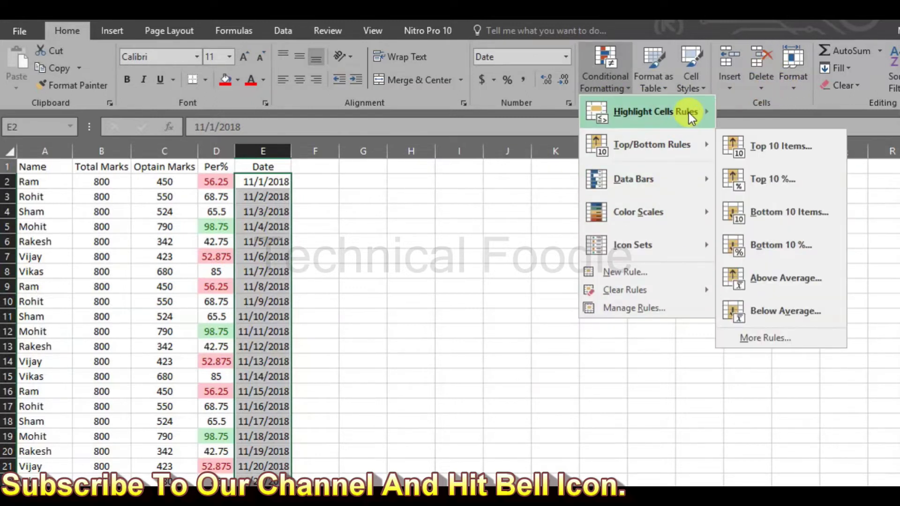
pyautogui.click(806, 274)
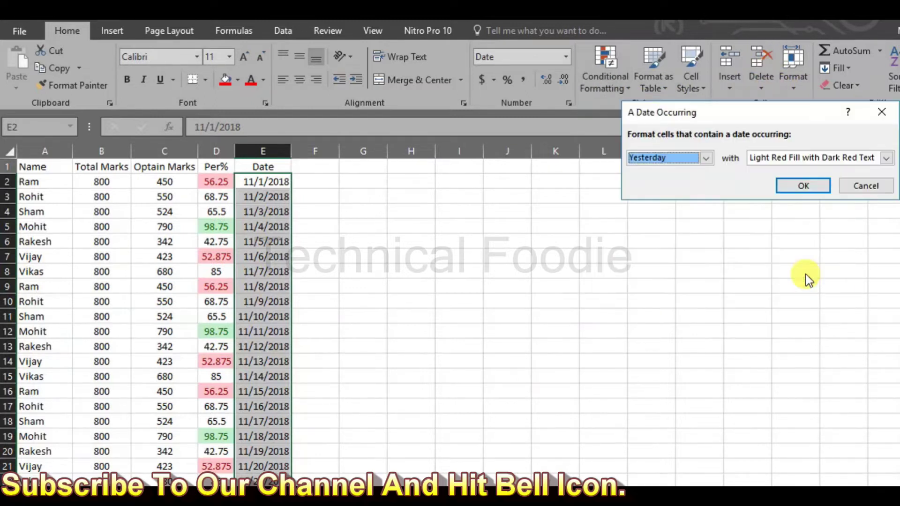
pyautogui.click(683, 159)
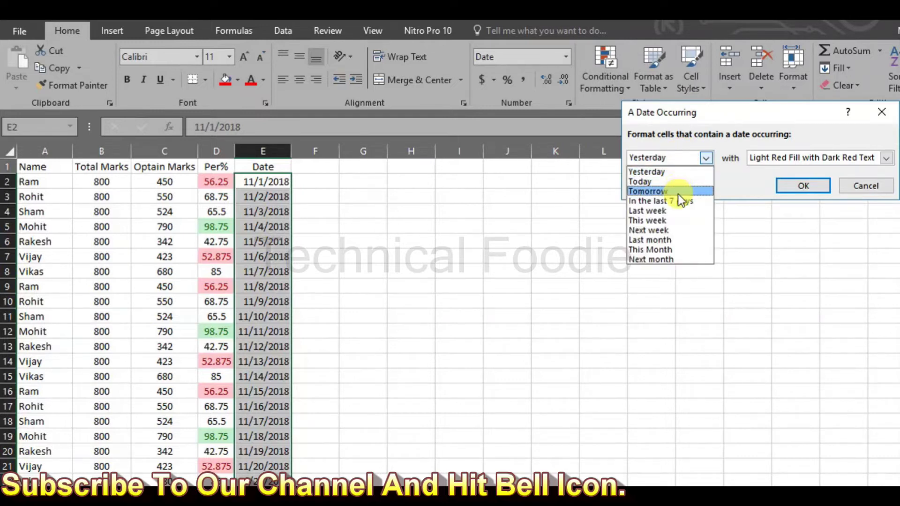
pyautogui.click(678, 194)
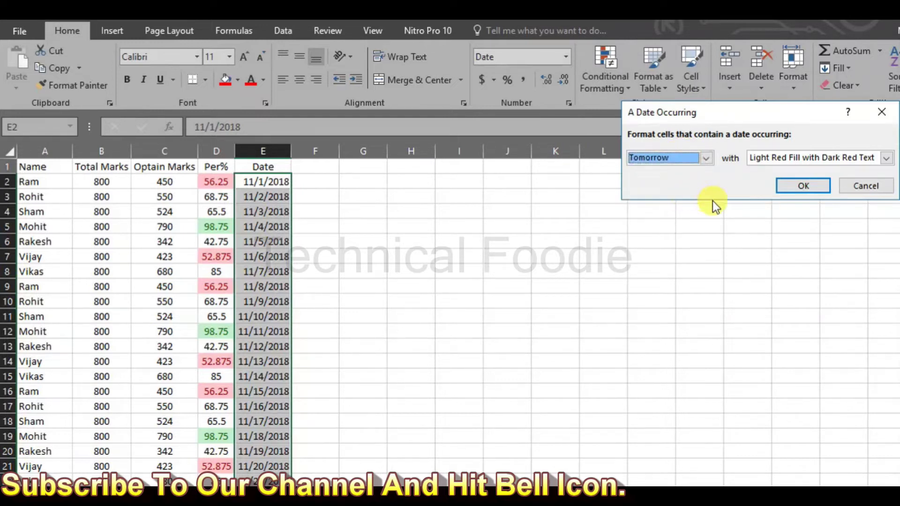
pyautogui.click(674, 159)
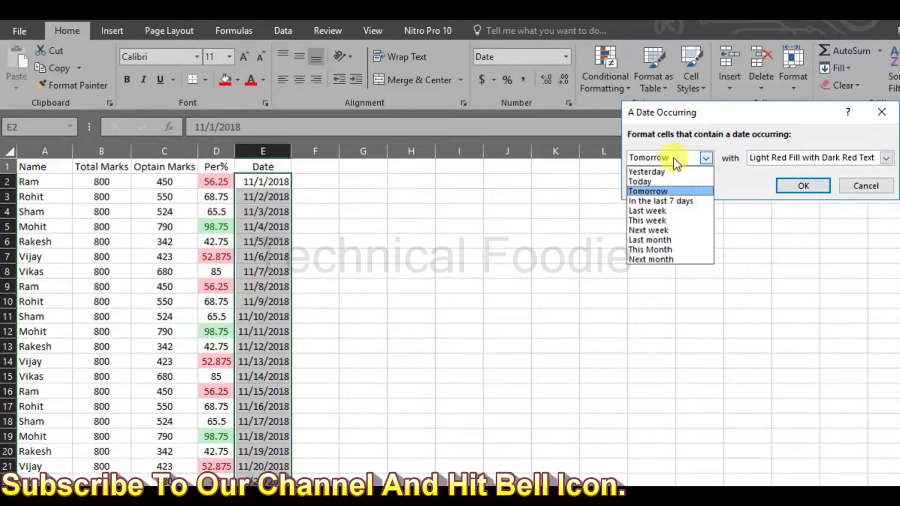
pyautogui.click(668, 211)
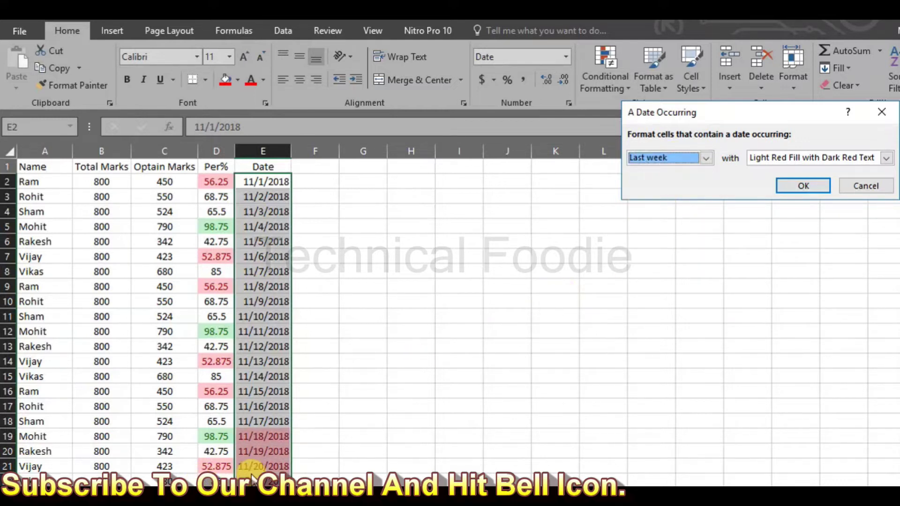
pyautogui.click(640, 157)
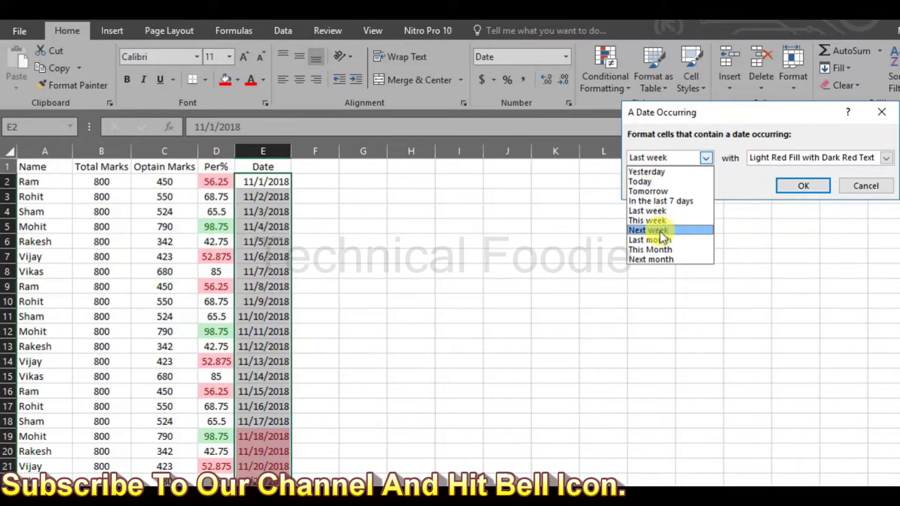
pyautogui.click(663, 218)
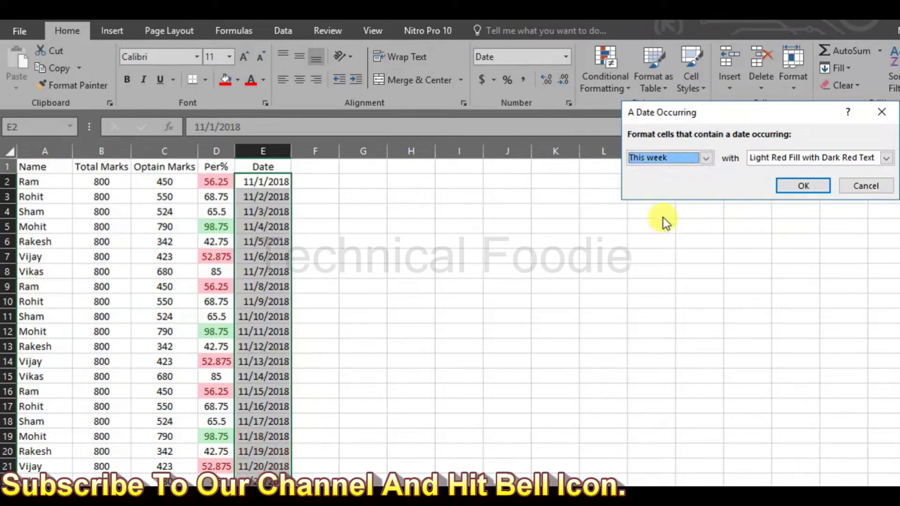
# - Settle on This Month with Light Red Fill with Dark Red Text and apply the rule
pyautogui.click(680, 157)
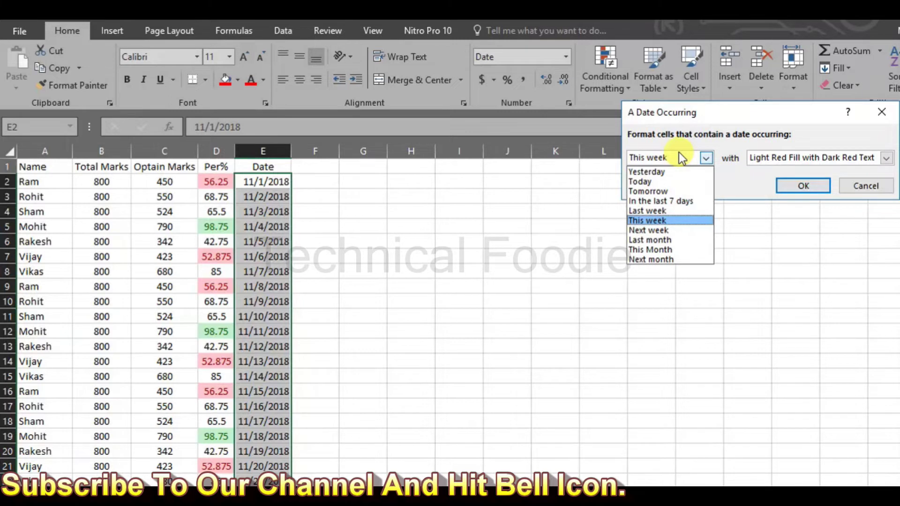
pyautogui.click(683, 250)
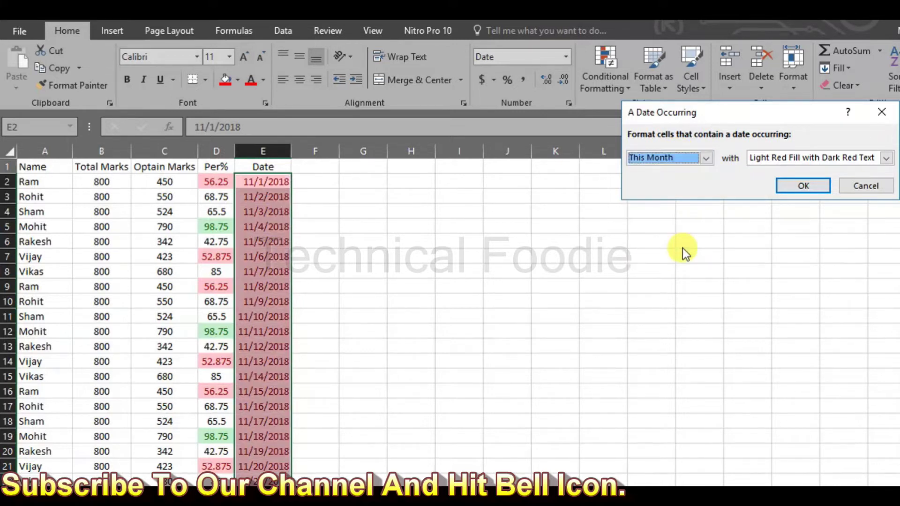
pyautogui.click(671, 163)
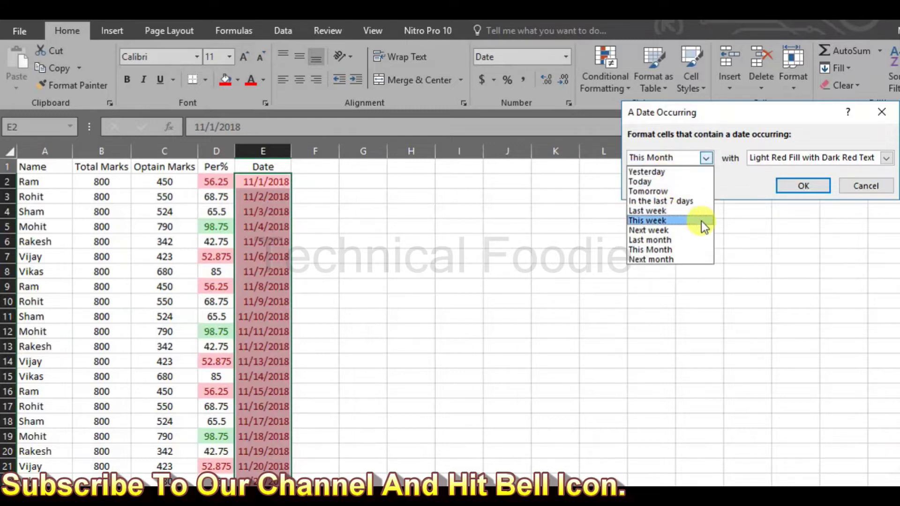
pyautogui.click(814, 188)
pyautogui.click(799, 186)
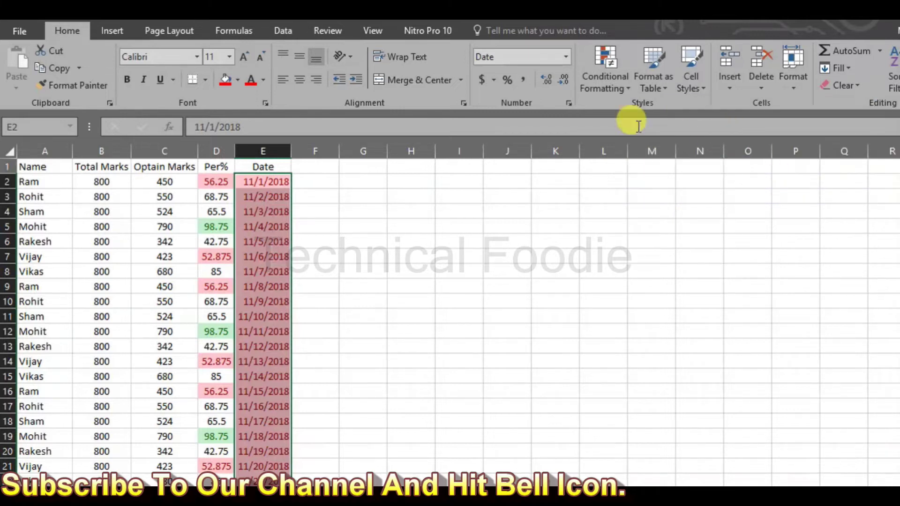
pyautogui.click(607, 81)
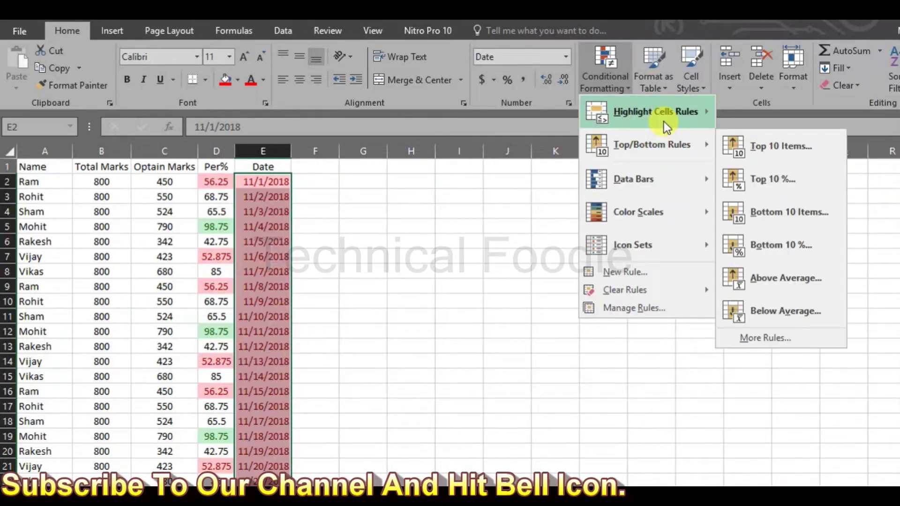
pyautogui.moveTo(654, 111)
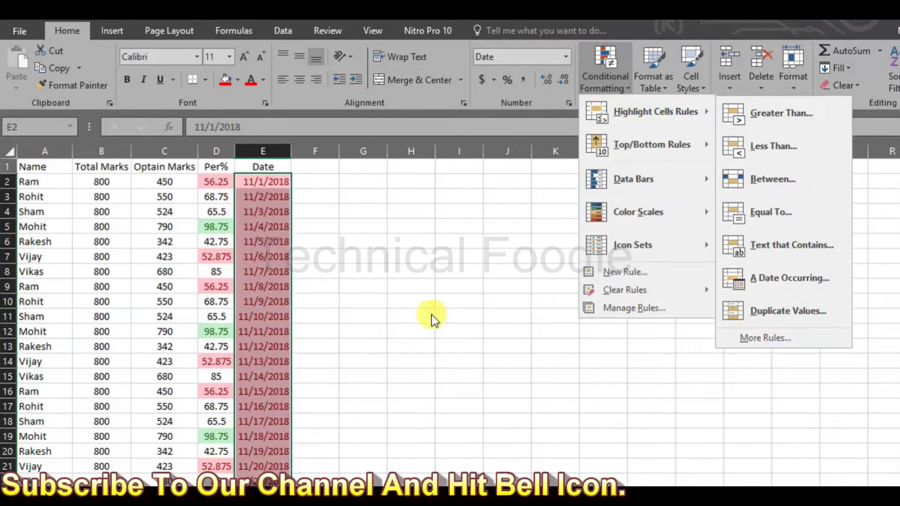
# - Select column C and apply a Duplicate Values rule set to Unique
pyautogui.click(183, 176)
pyautogui.click(164, 151)
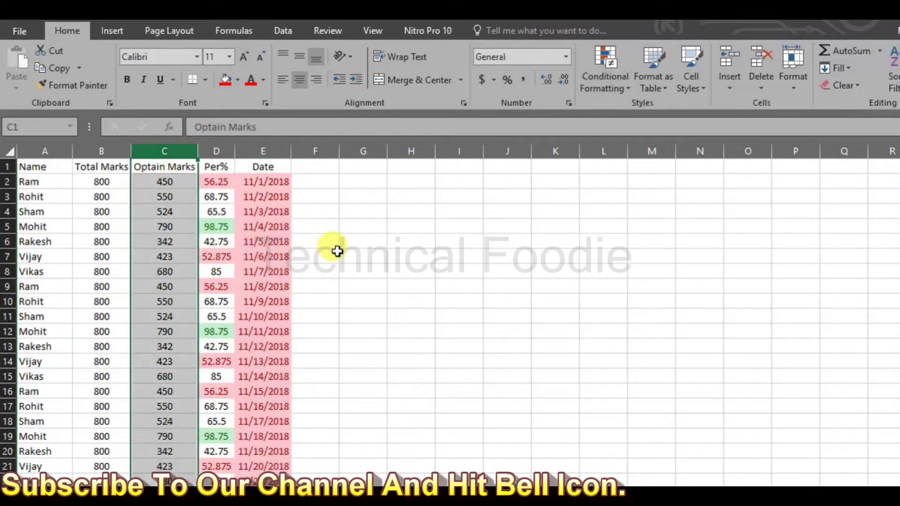
pyautogui.click(614, 78)
pyautogui.moveTo(655, 112)
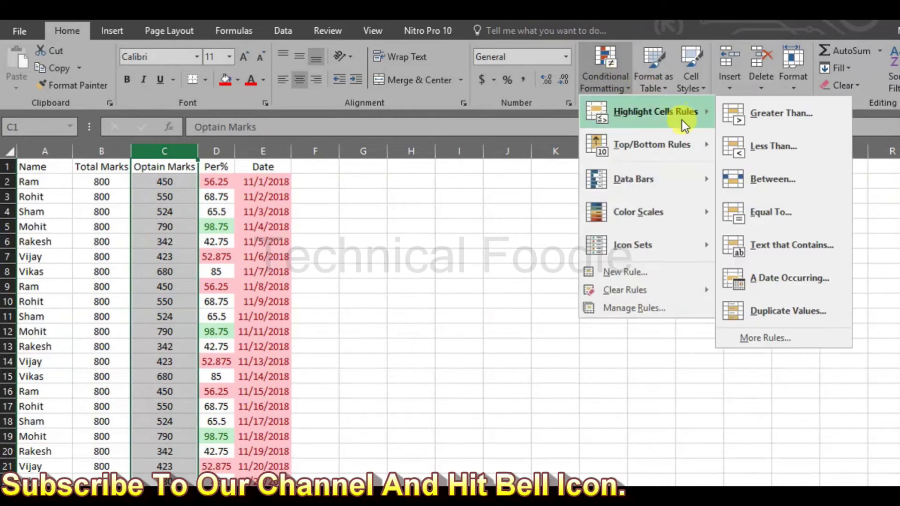
pyautogui.click(784, 309)
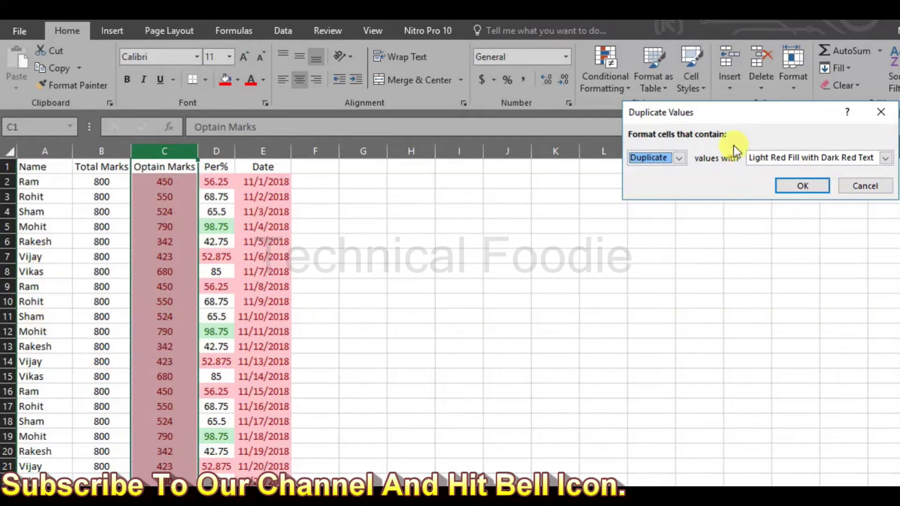
pyautogui.click(668, 162)
pyautogui.click(667, 181)
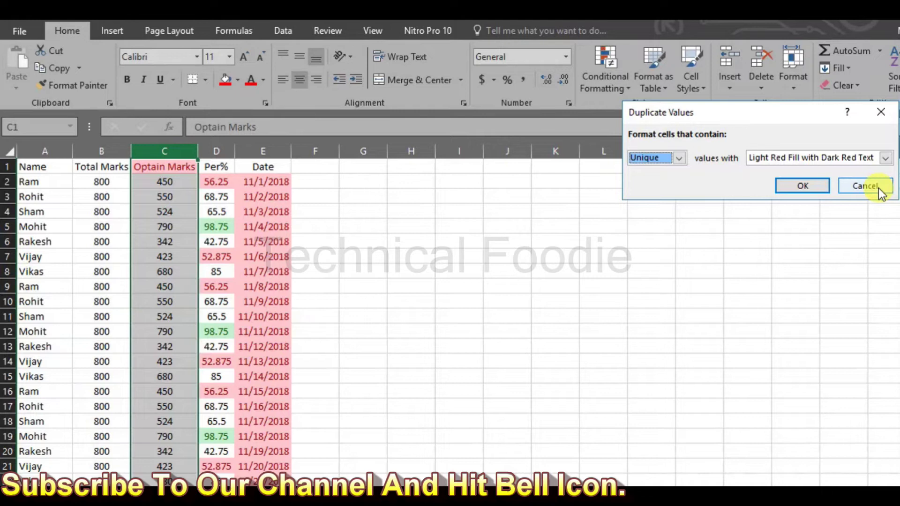
pyautogui.click(800, 186)
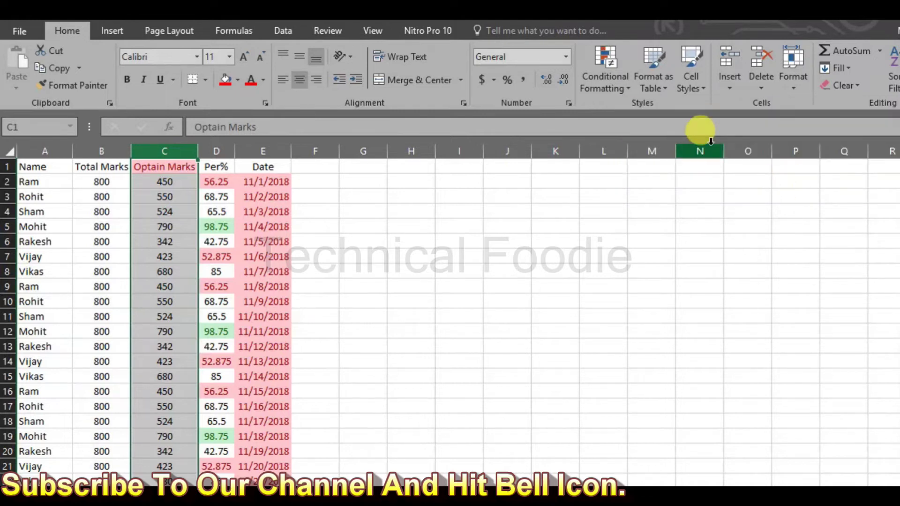
pyautogui.click(626, 90)
pyautogui.moveTo(647, 112)
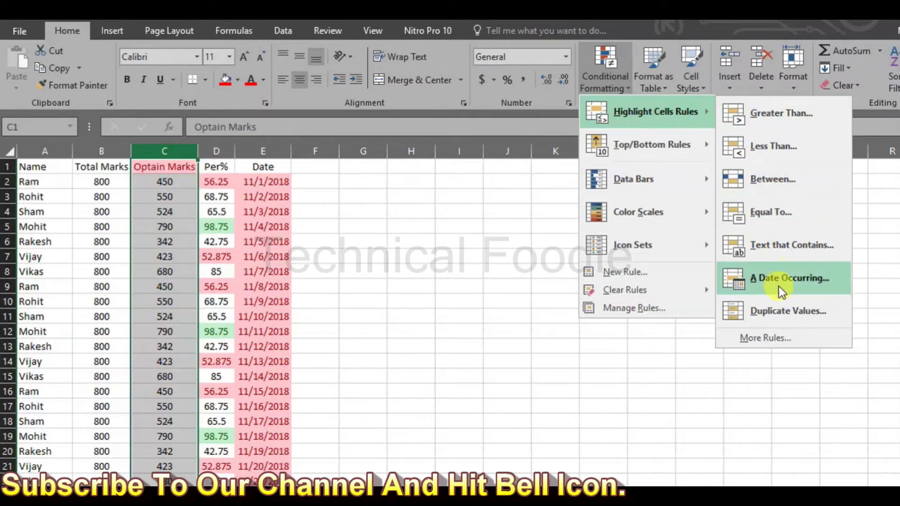
# - Start a Cell Value greater-than rule with a threshold based on cell $B$2
pyautogui.click(791, 336)
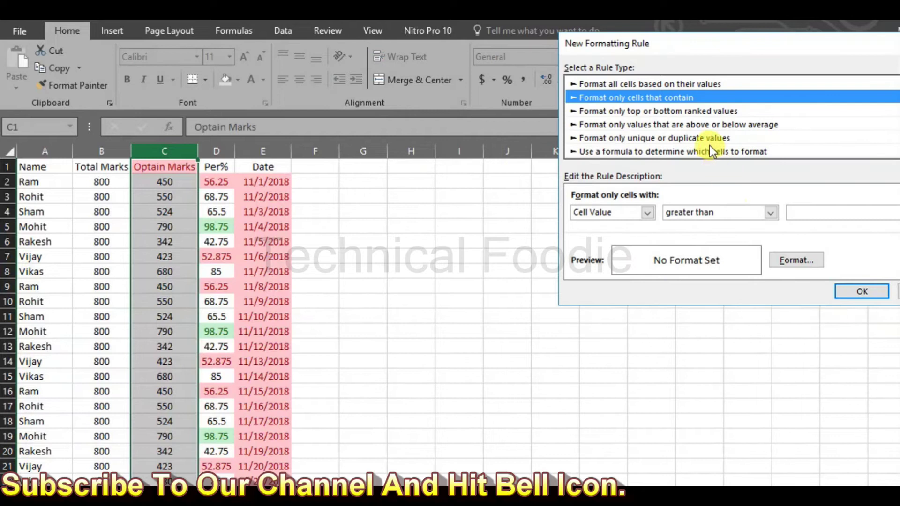
pyautogui.click(771, 214)
pyautogui.click(772, 214)
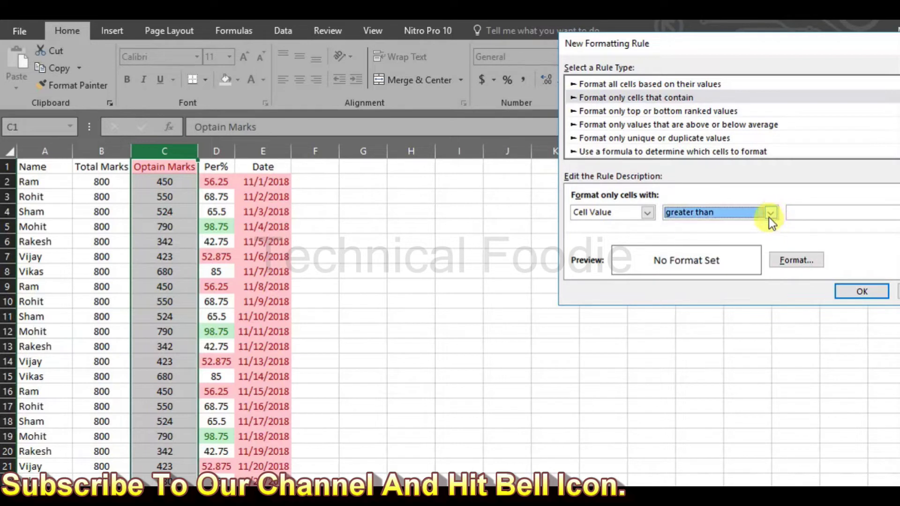
pyautogui.click(799, 213)
pyautogui.write('5')
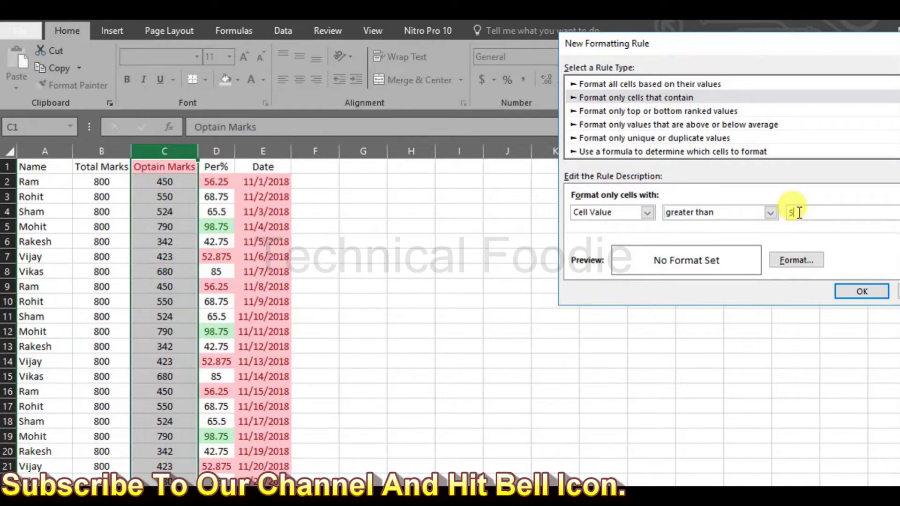
pyautogui.press('BackSpace')
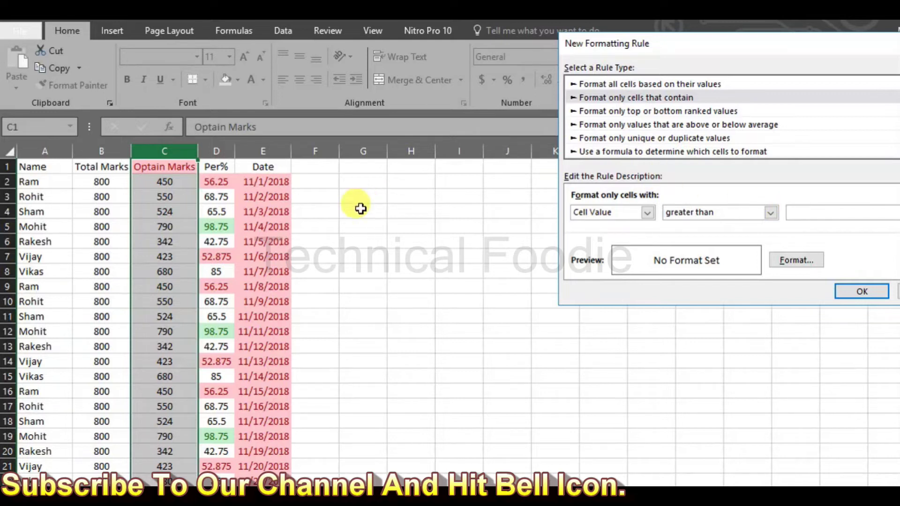
pyautogui.click(102, 182)
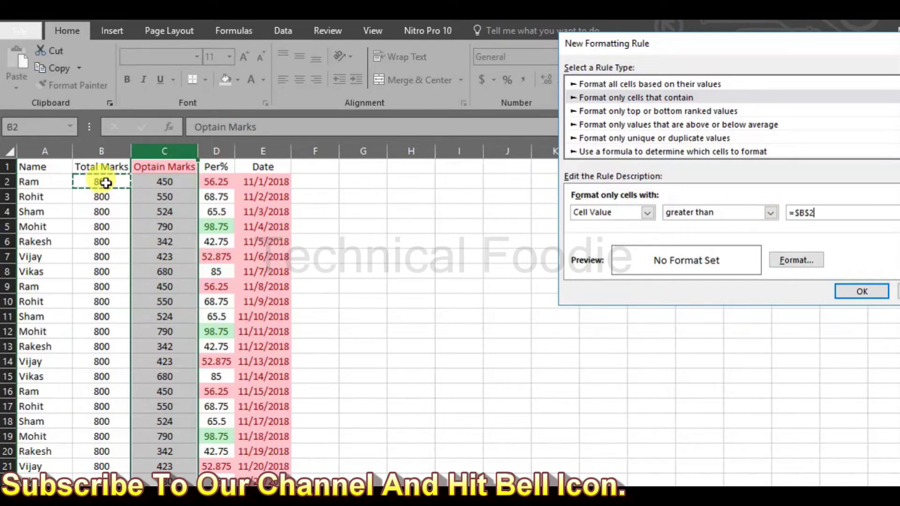
pyautogui.write('/')
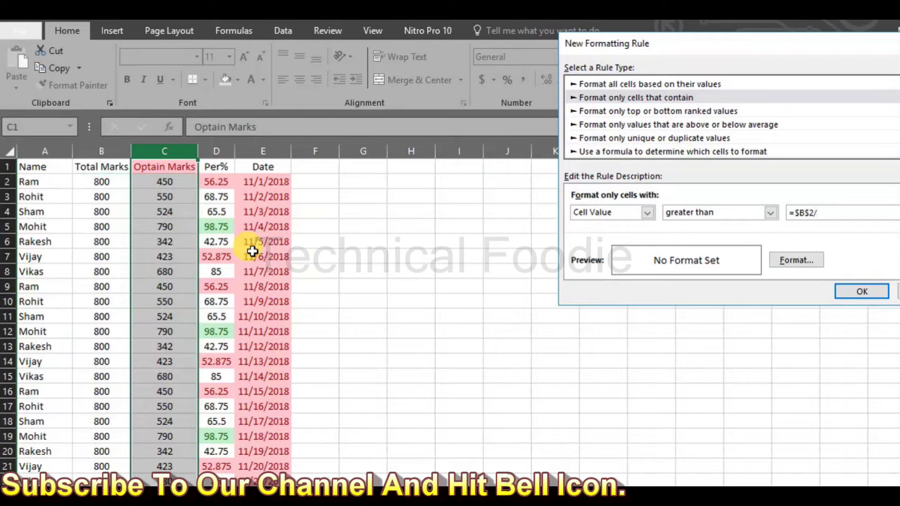
pyautogui.write('8')
pyautogui.click(796, 261)
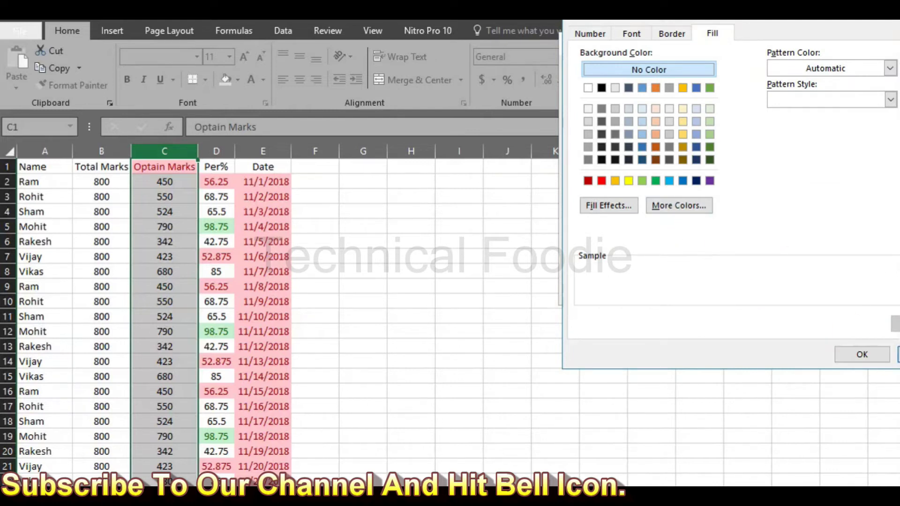
pyautogui.click(862, 354)
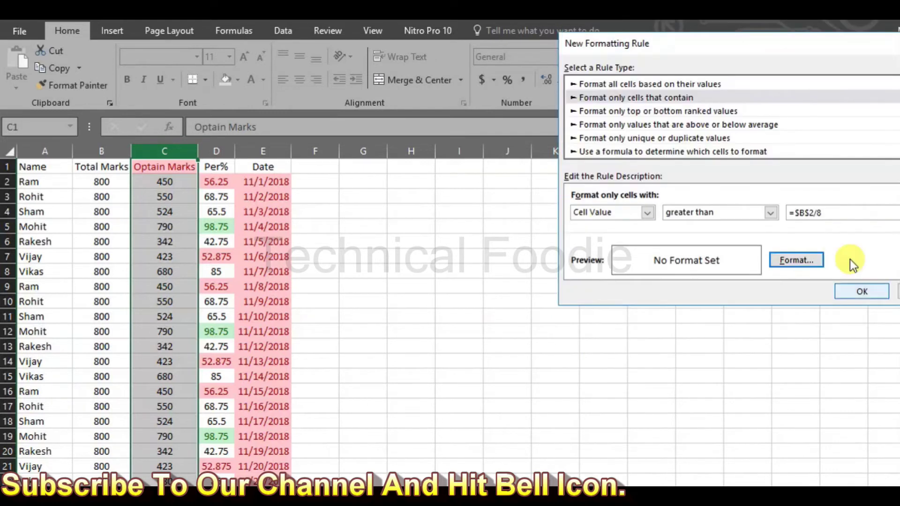
# - Correct the threshold to =$B$2/2, choose a red fill, and apply the rule
pyautogui.click(834, 213)
pyautogui.press('BackSpace')
pyautogui.write('2')
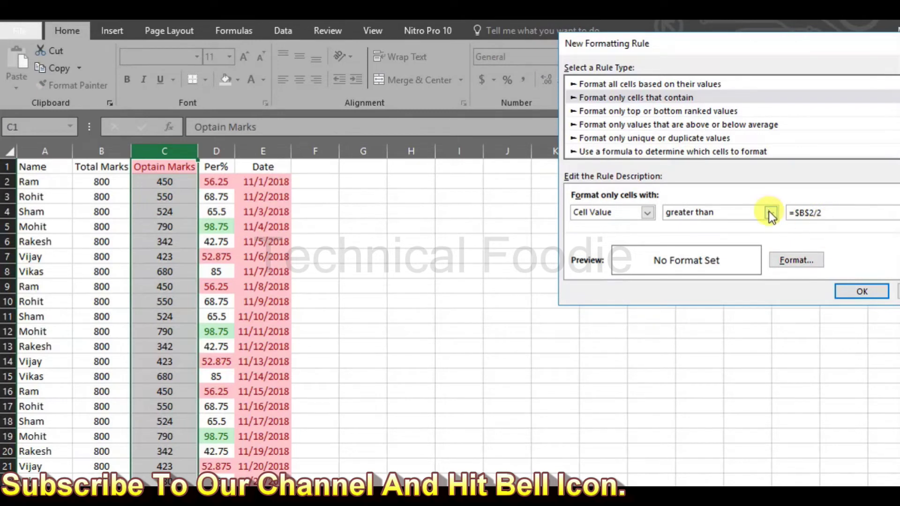
pyautogui.click(784, 262)
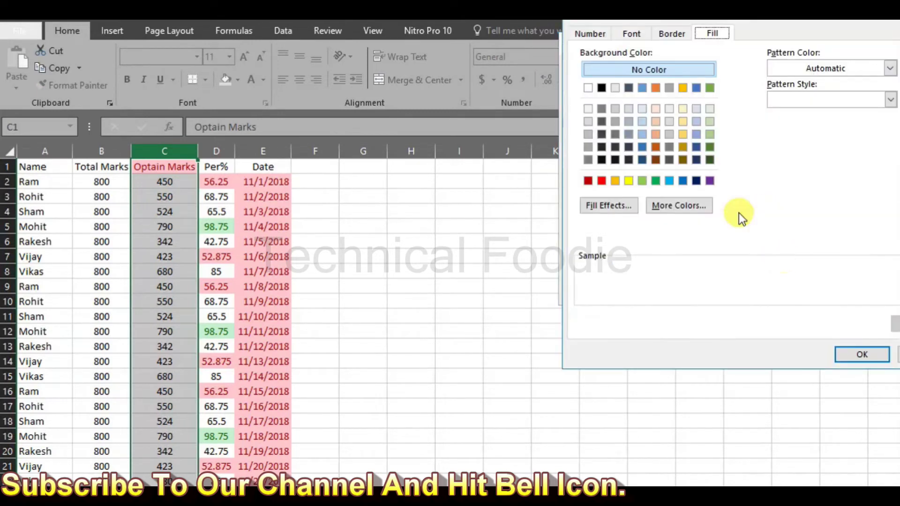
pyautogui.click(590, 180)
pyautogui.click(861, 352)
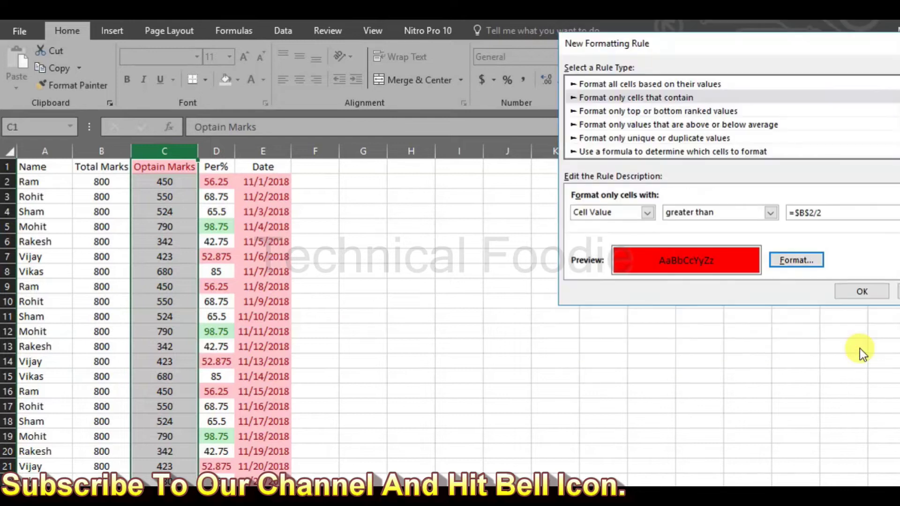
pyautogui.click(861, 293)
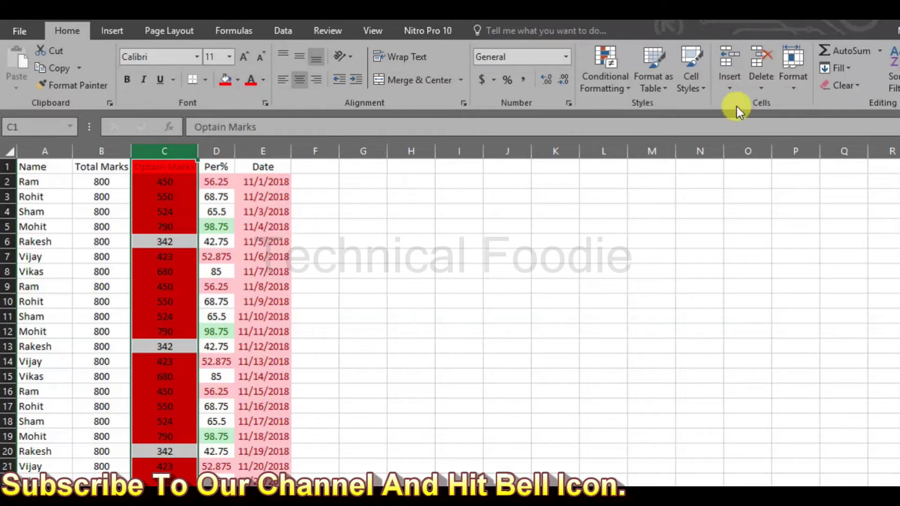
# - Switch a new rule to the 'Use a formula' type, then cancel without adding it
pyautogui.click(592, 87)
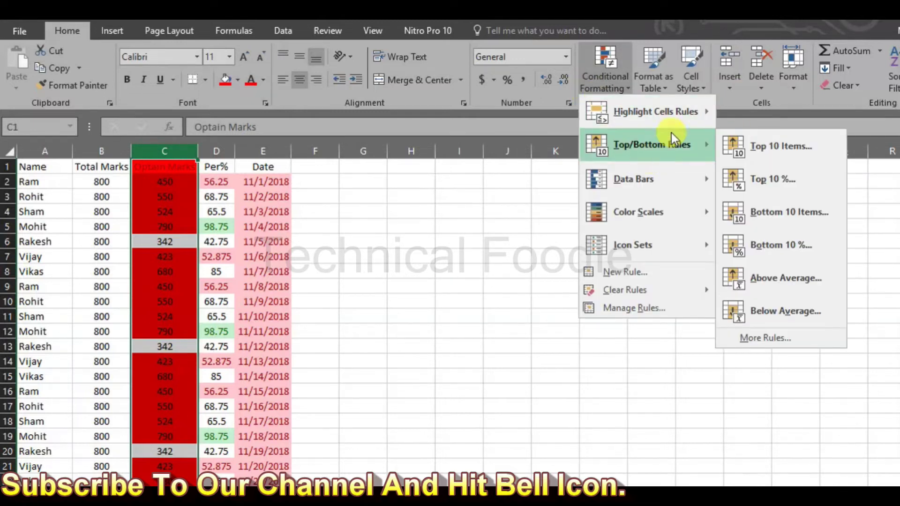
pyautogui.moveTo(654, 111)
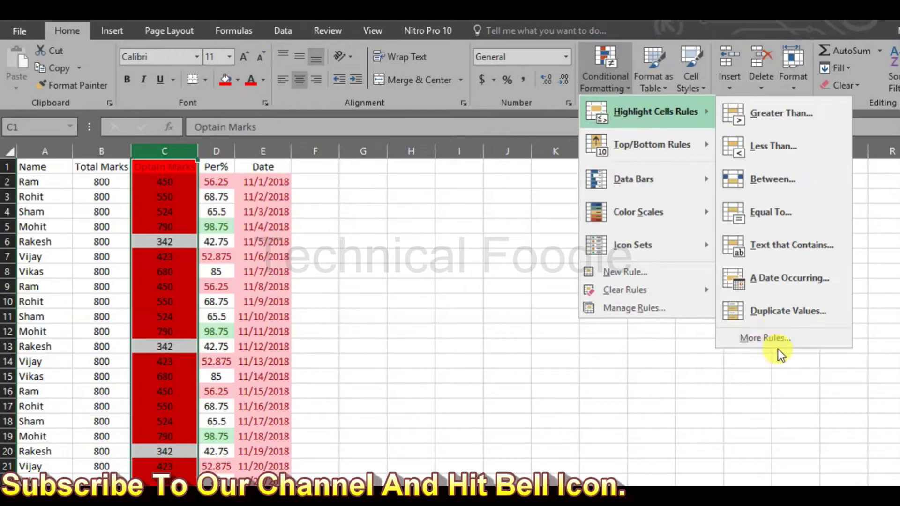
pyautogui.click(780, 337)
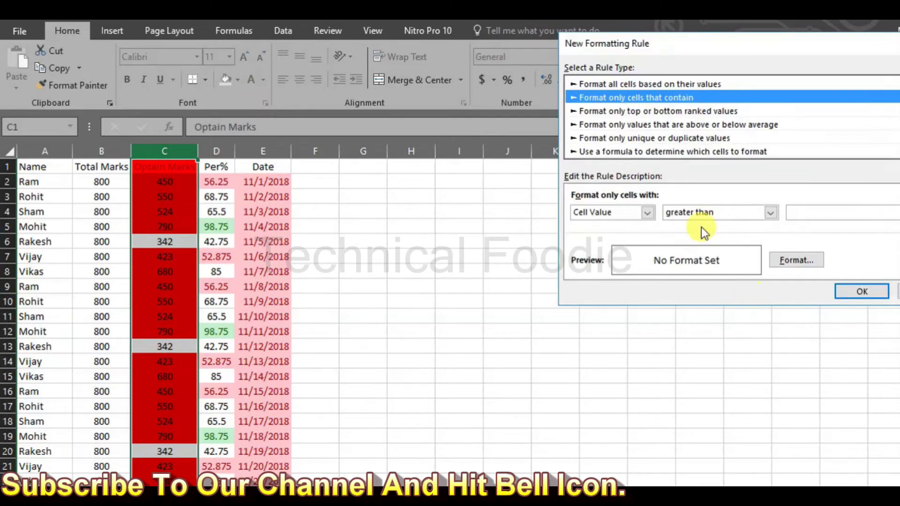
pyautogui.click(687, 111)
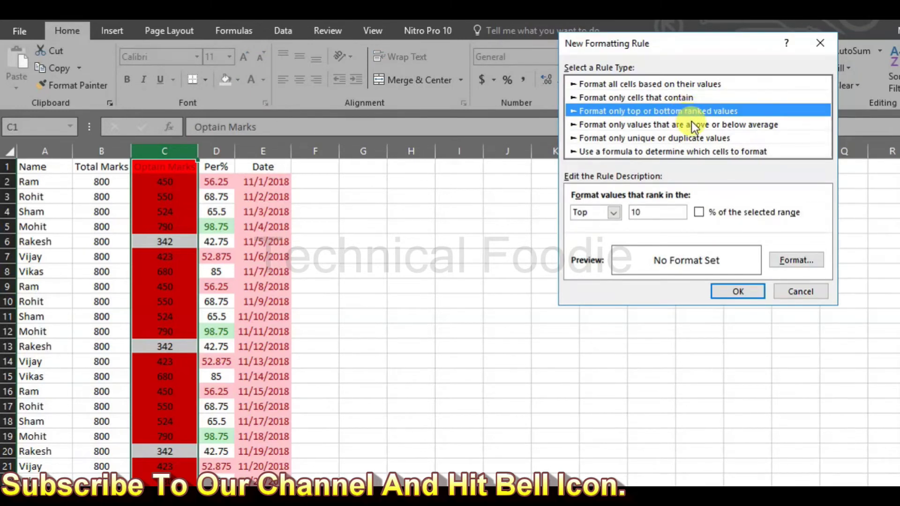
pyautogui.click(703, 153)
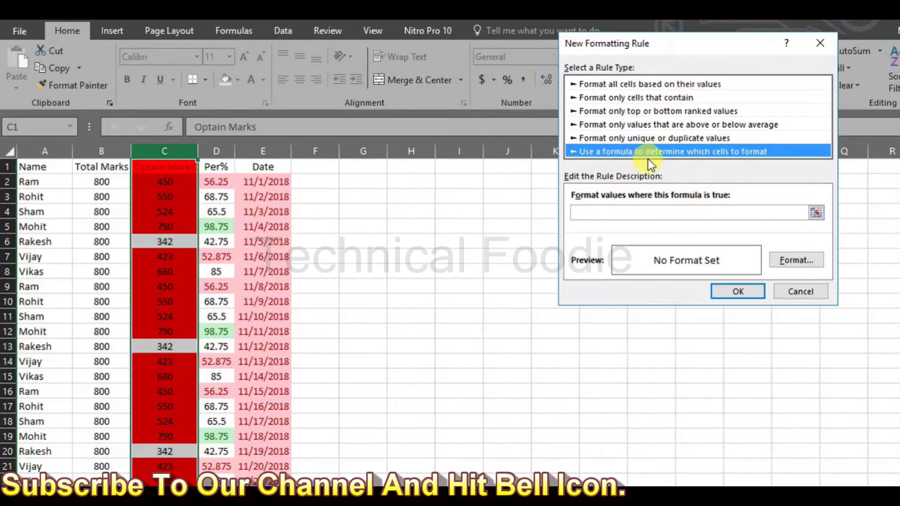
pyautogui.click(746, 214)
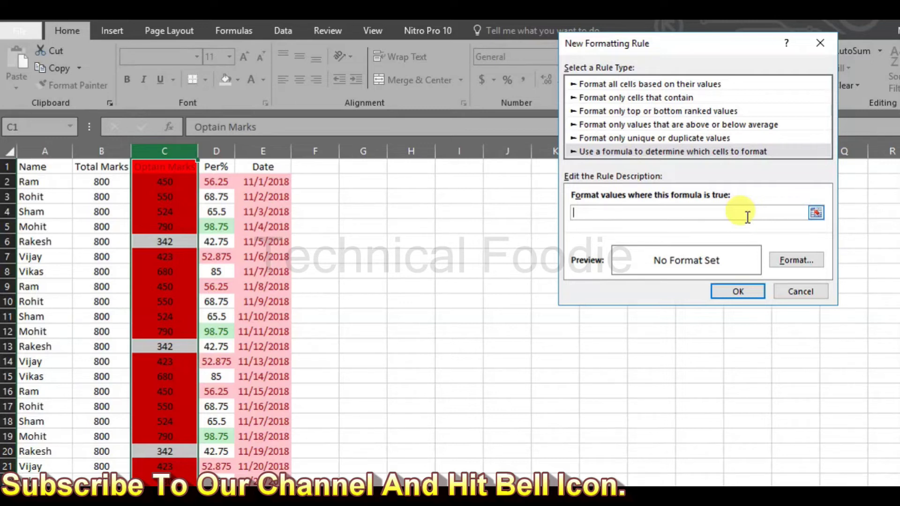
pyautogui.click(800, 291)
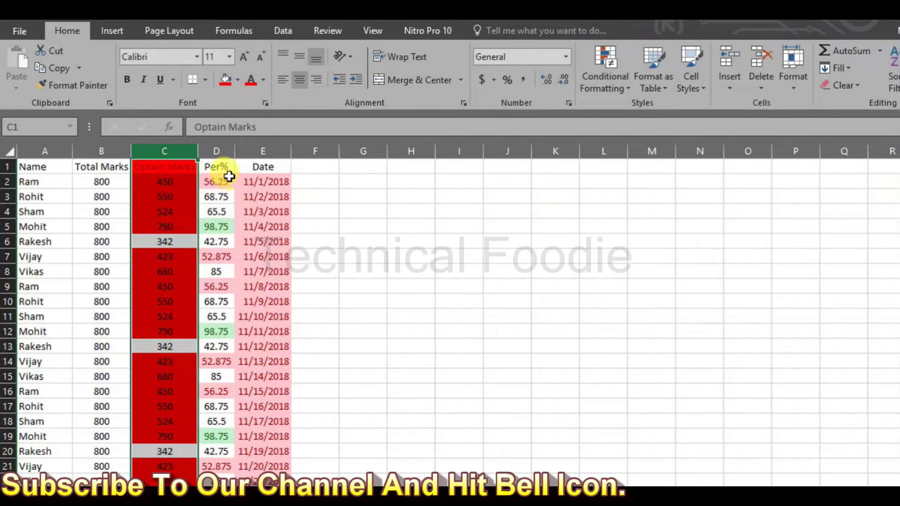
pyautogui.moveTo(227, 182); pyautogui.dragTo(229, 273)
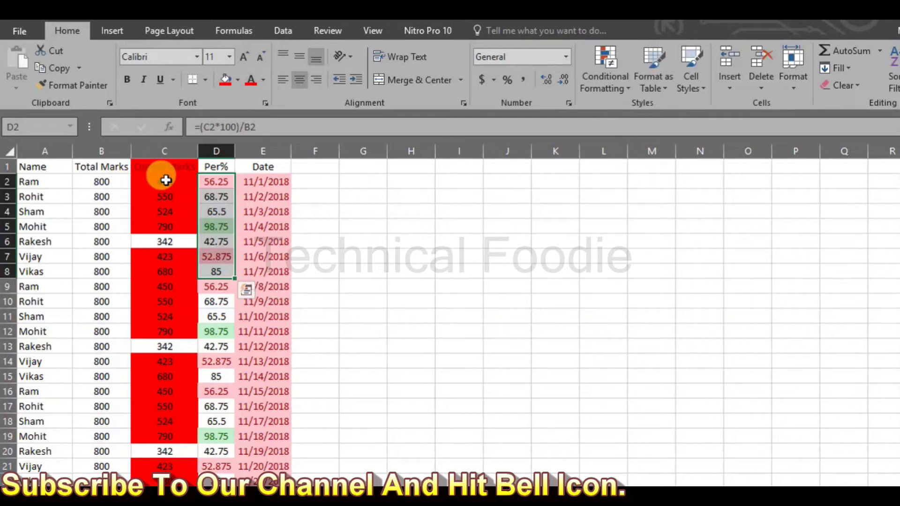
pyautogui.click(166, 180)
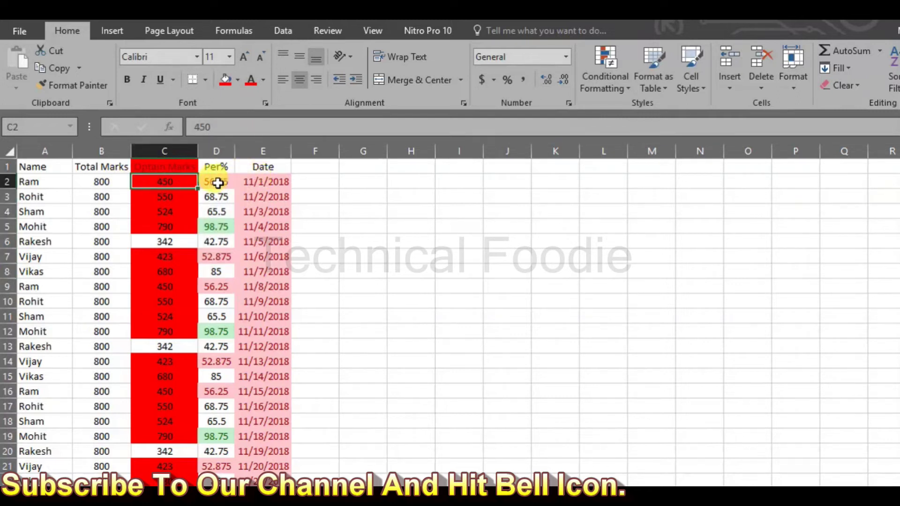
pyautogui.click(217, 183)
pyautogui.click(181, 181)
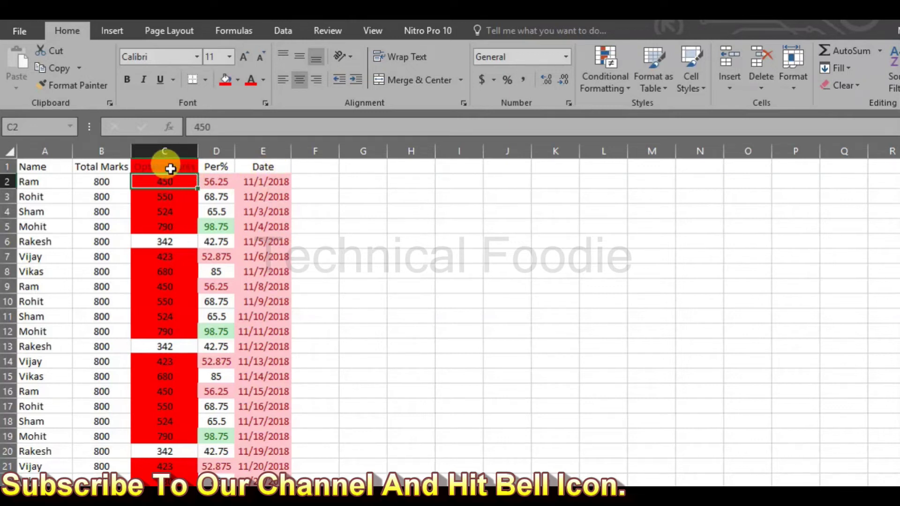
pyautogui.moveTo(171, 168); pyautogui.dragTo(163, 474)
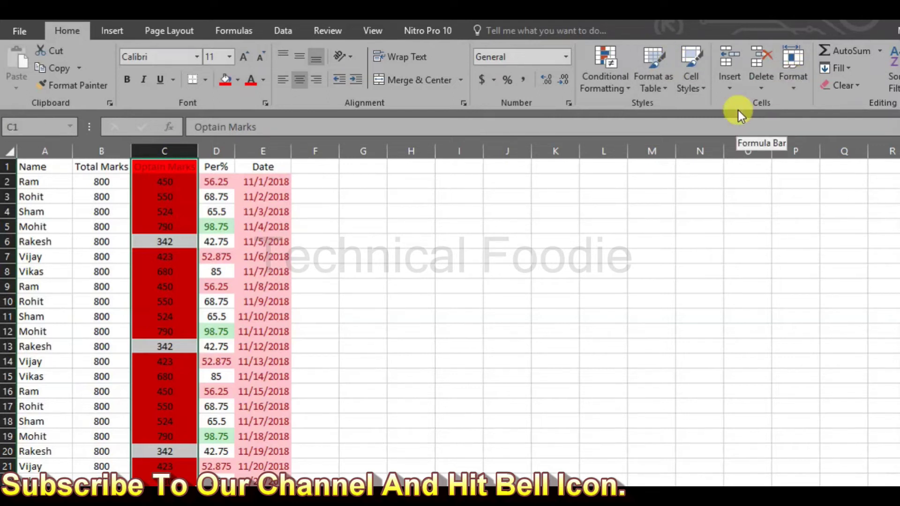
# - In Manage Rules, delete both Optain Marks rules, then the This Month, 98.75 and Per% rules
pyautogui.click(617, 87)
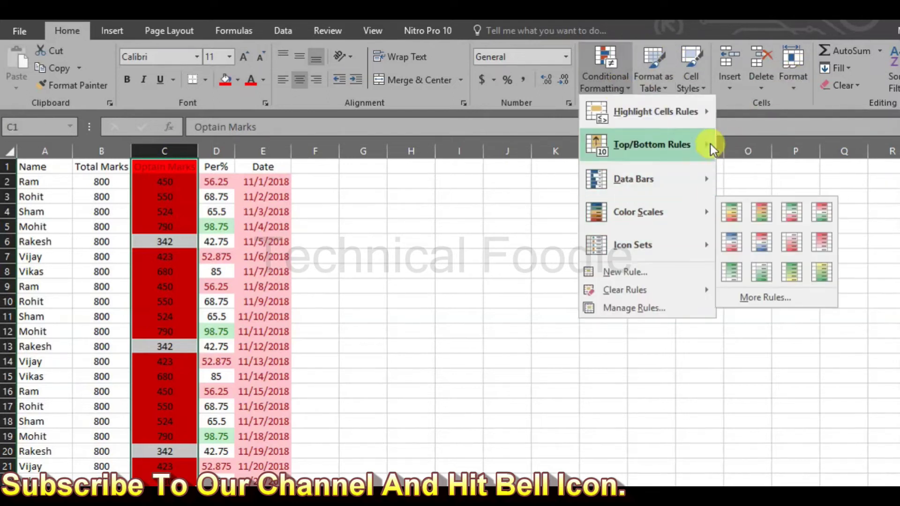
pyautogui.click(677, 312)
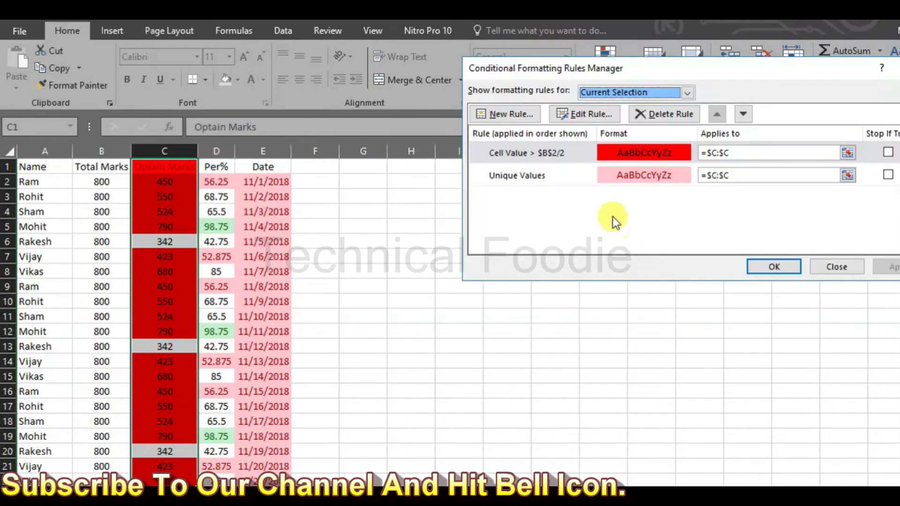
pyautogui.click(660, 113)
pyautogui.click(660, 113)
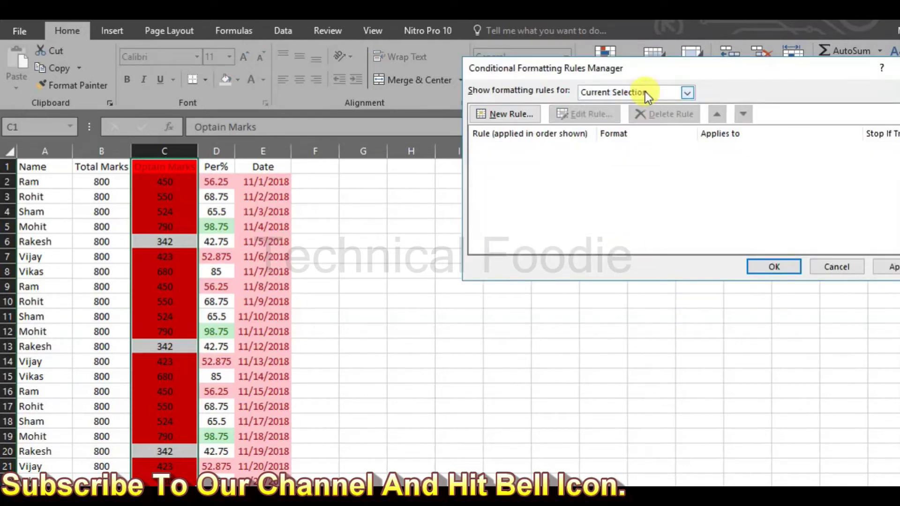
pyautogui.click(645, 92)
pyautogui.click(642, 118)
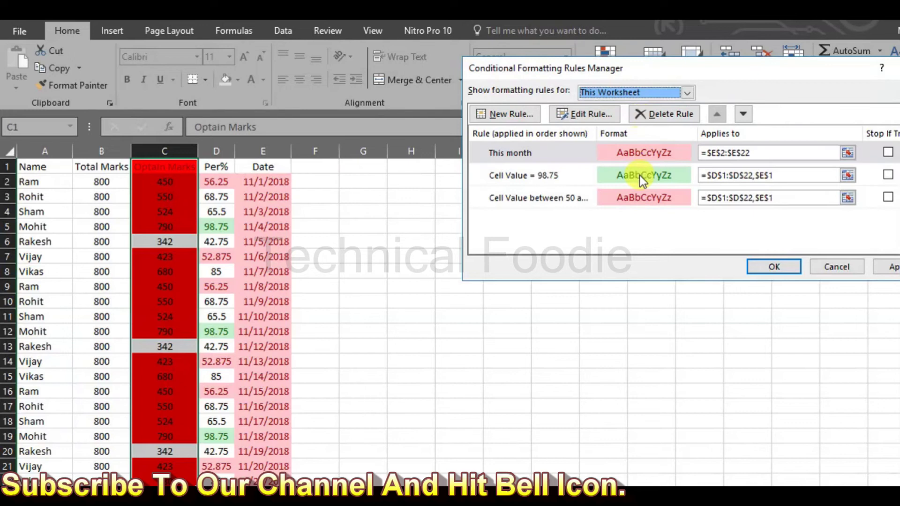
pyautogui.click(647, 115)
pyautogui.click(647, 115)
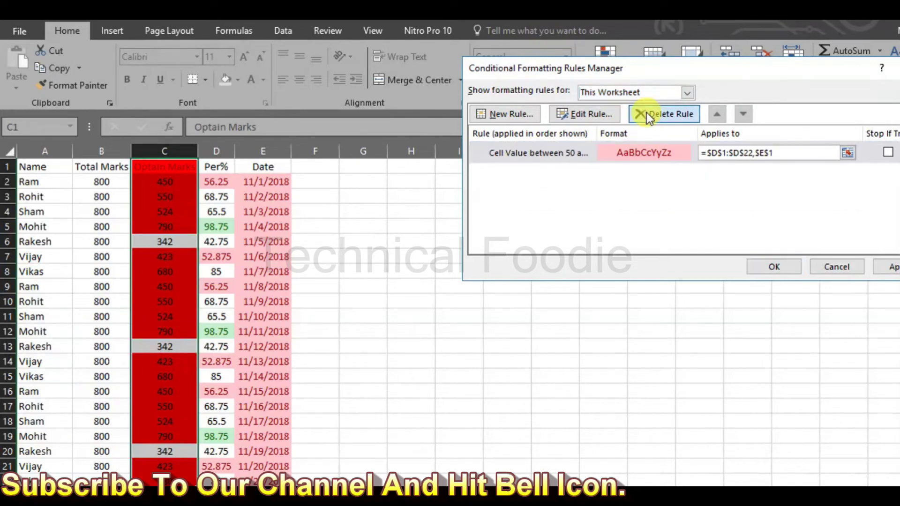
pyautogui.click(646, 114)
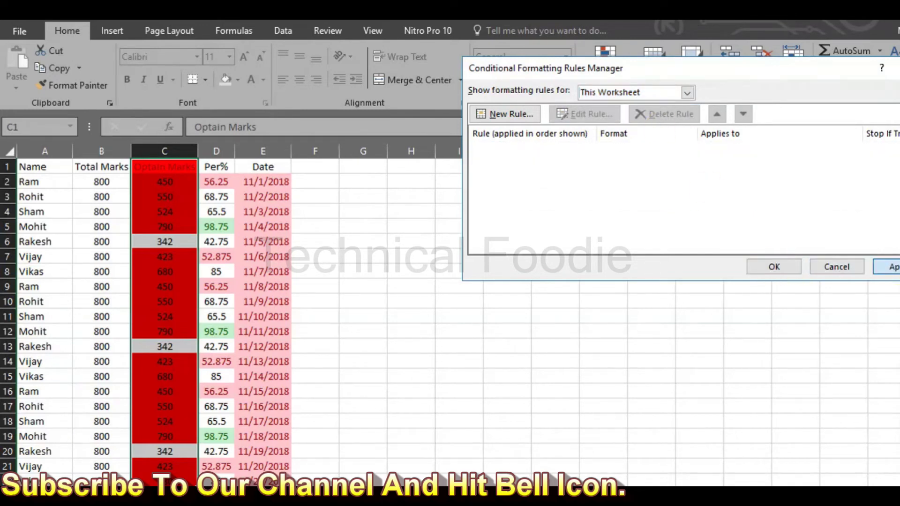
pyautogui.click(784, 268)
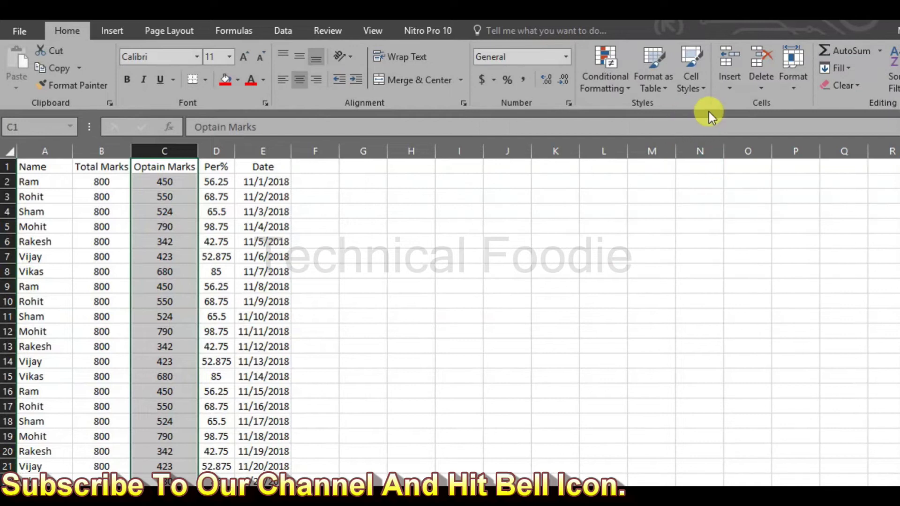
pyautogui.moveTo(164, 183)
pyautogui.mouseDown()
pyautogui.moveTo(194, 390)
pyautogui.moveTo(187, 476)
pyautogui.mouseUp()
# - Start a new formula-based conditional formatting rule for the Optain Marks cells
pyautogui.click(605, 84)
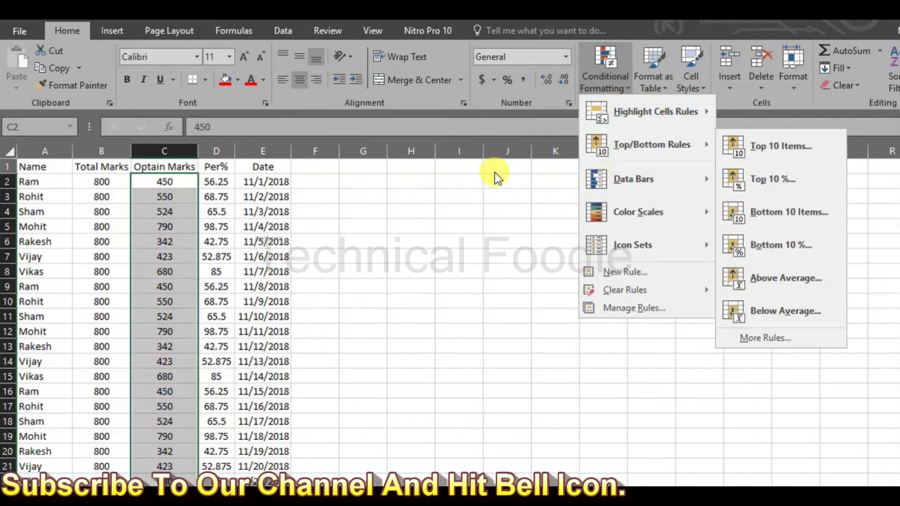
pyautogui.moveTo(656, 112)
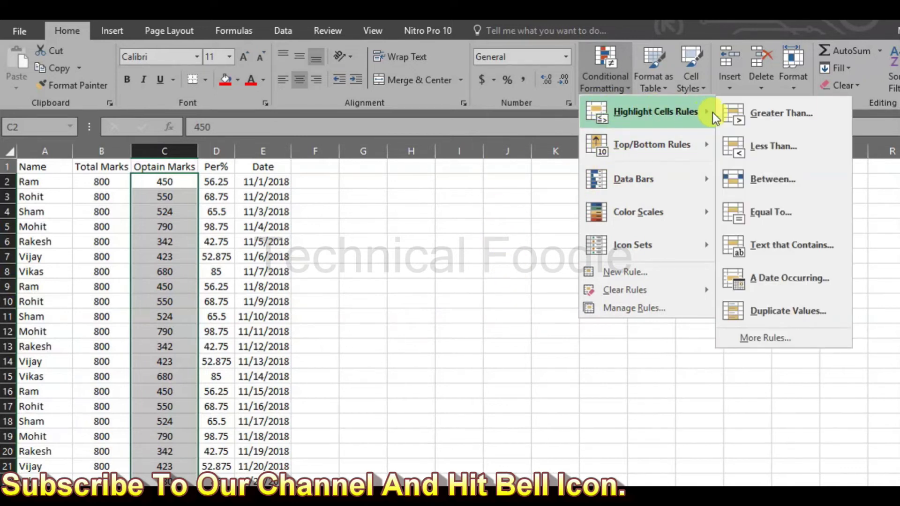
pyautogui.click(783, 339)
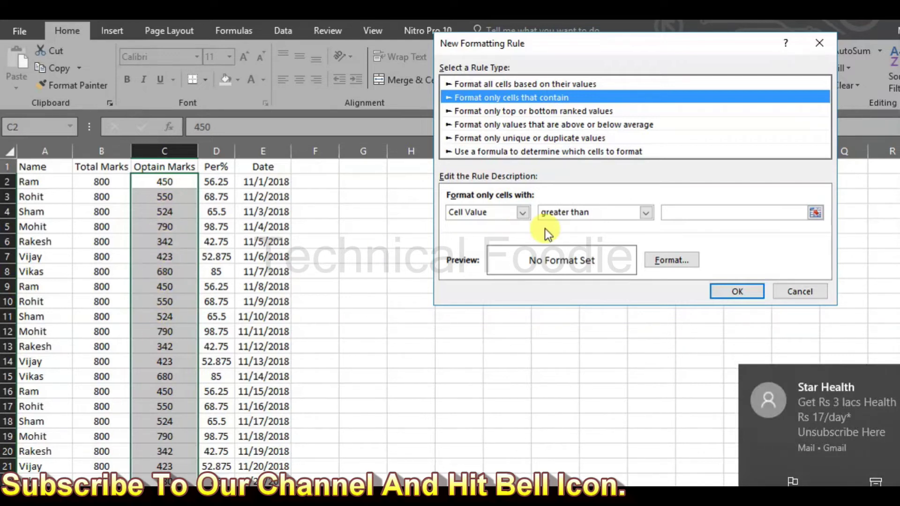
pyautogui.click(546, 151)
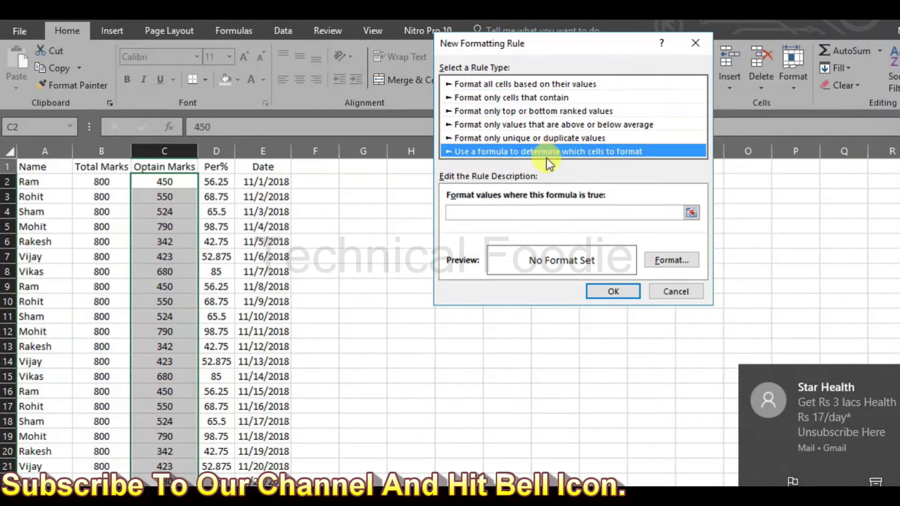
pyautogui.click(549, 211)
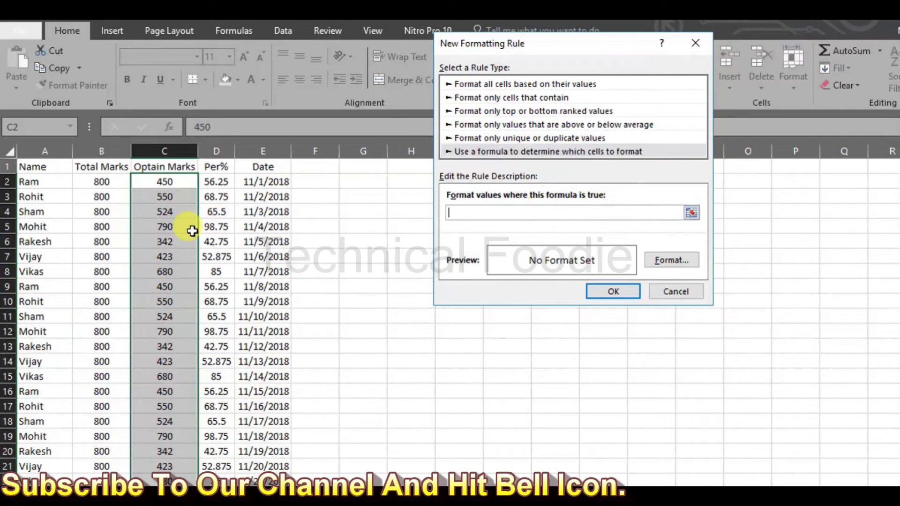
# - Enter the rule formula =(($C$2*100)/$B$2)>50 using cells C2 and B2
pyautogui.click(108, 182)
pyautogui.press('BackSpace')
pyautogui.press('BackSpace')
pyautogui.press('BackSpace')
pyautogui.press('BackSpace')
pyautogui.write('(')
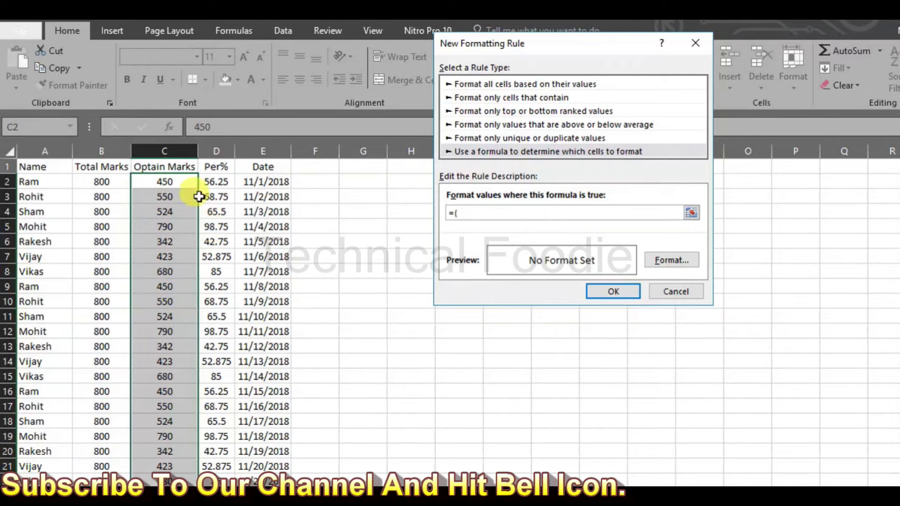
pyautogui.click(188, 186)
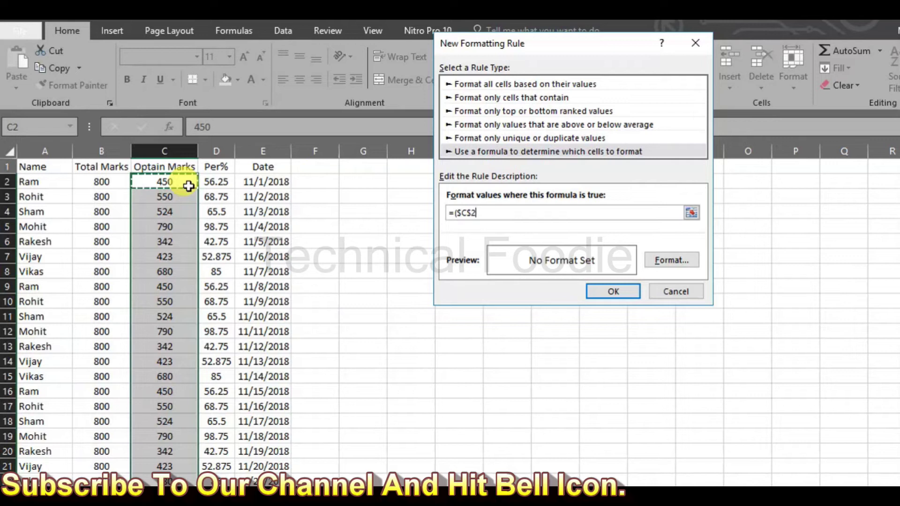
pyautogui.write('*100)/')
pyautogui.click(116, 182)
pyautogui.write(')')
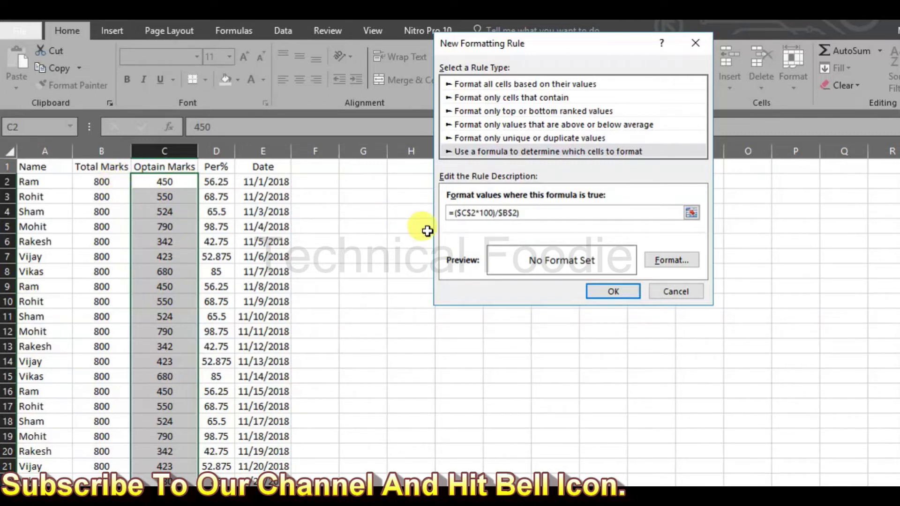
pyautogui.click(455, 212)
pyautogui.write('(')
pyautogui.write('>500')
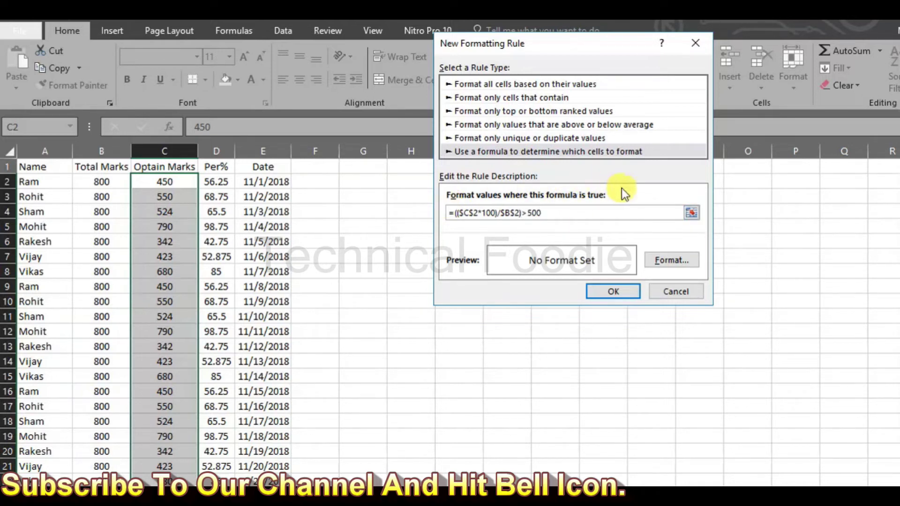
# - Give the rule a bright red fill and add it to the marks
pyautogui.click(672, 259)
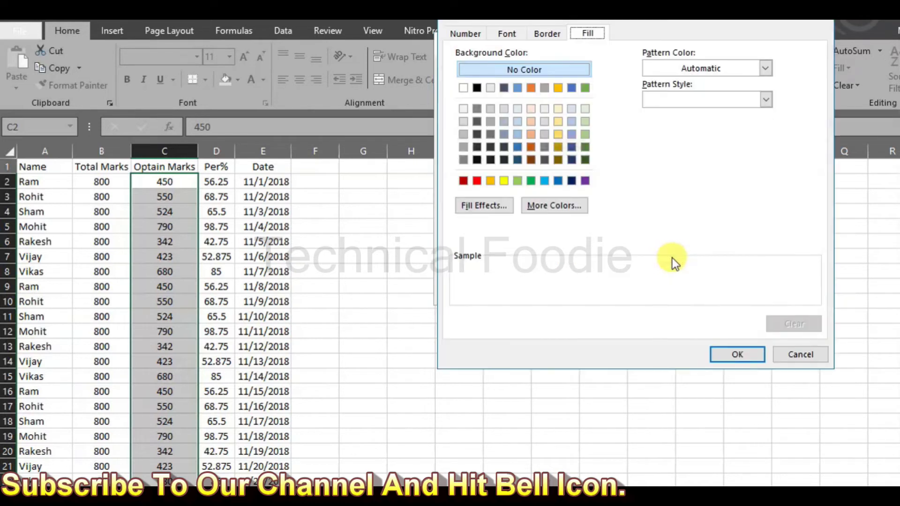
pyautogui.click(464, 183)
pyautogui.click(475, 183)
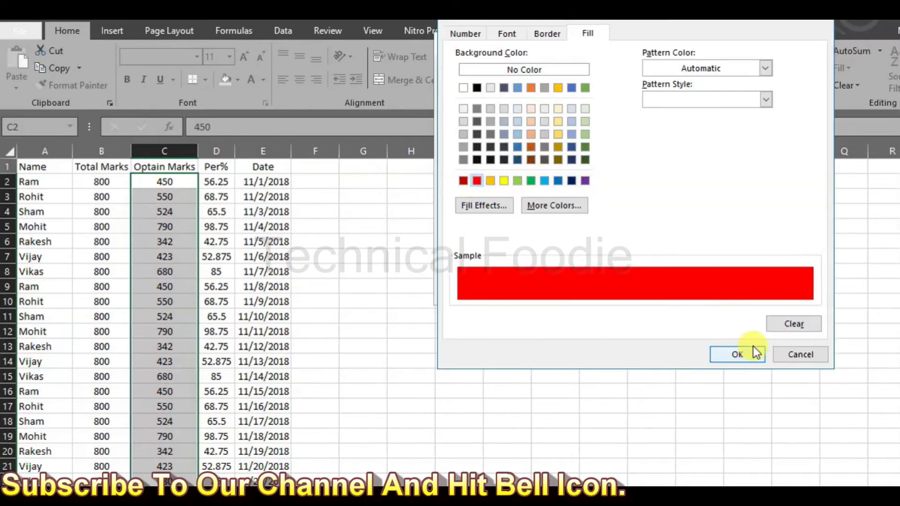
pyautogui.click(754, 356)
pyautogui.click(634, 292)
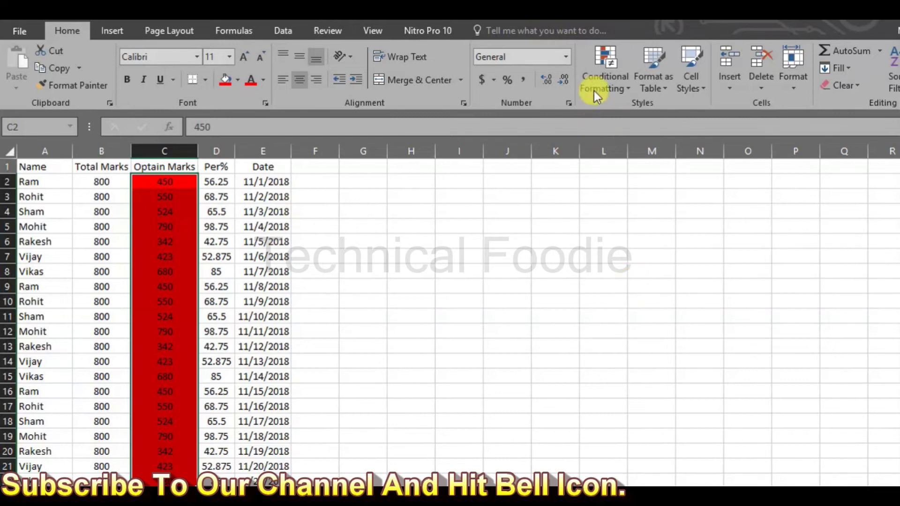
# - Edit the formula rule to use relative $C2 and $B2 references, apply it, and close the rules list
pyautogui.click(594, 79)
pyautogui.click(626, 307)
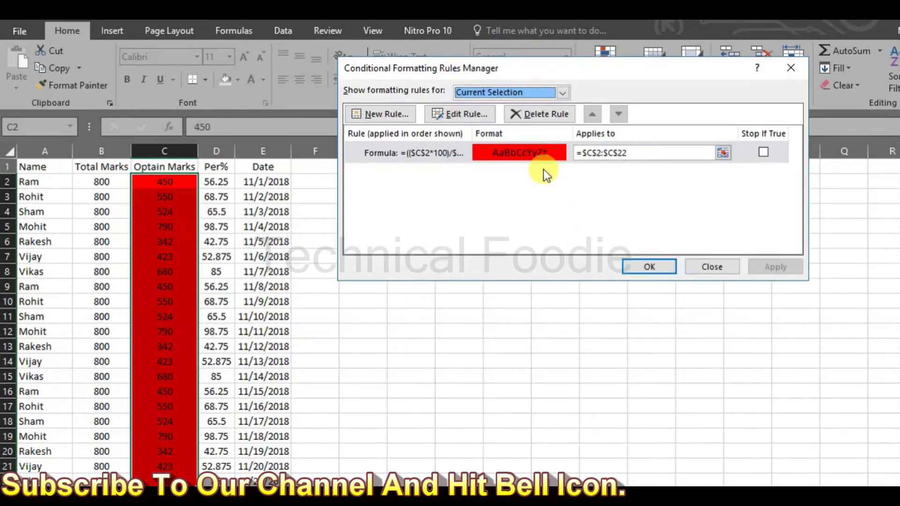
pyautogui.doubleClick(543, 156)
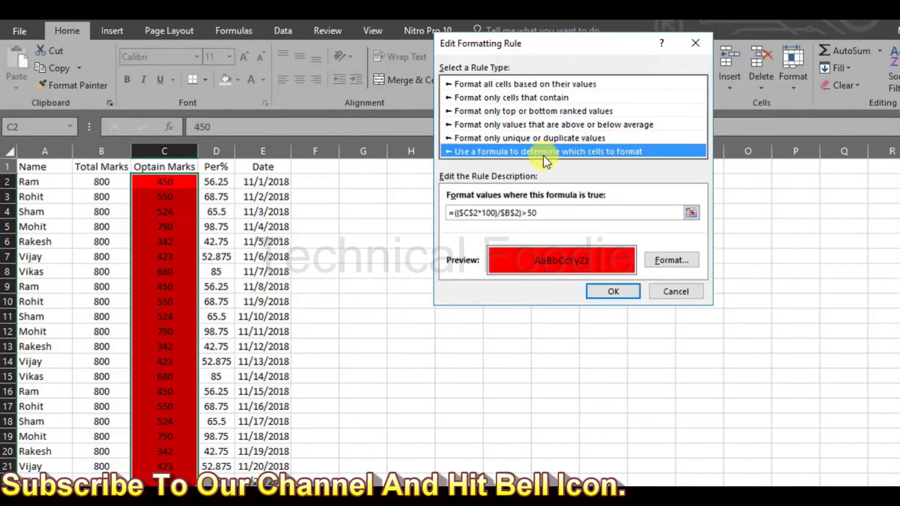
pyautogui.click(473, 213)
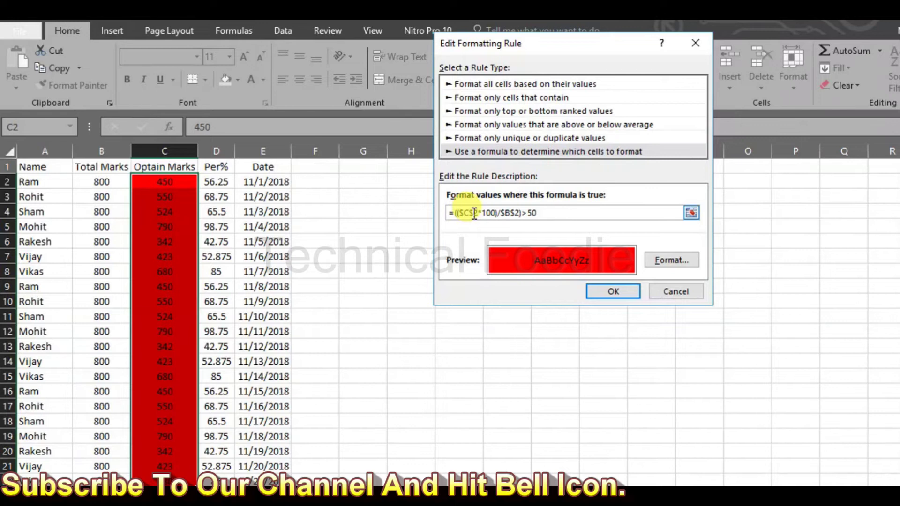
pyautogui.press('BackSpace')
pyautogui.click(512, 211)
pyautogui.press('BackSpace')
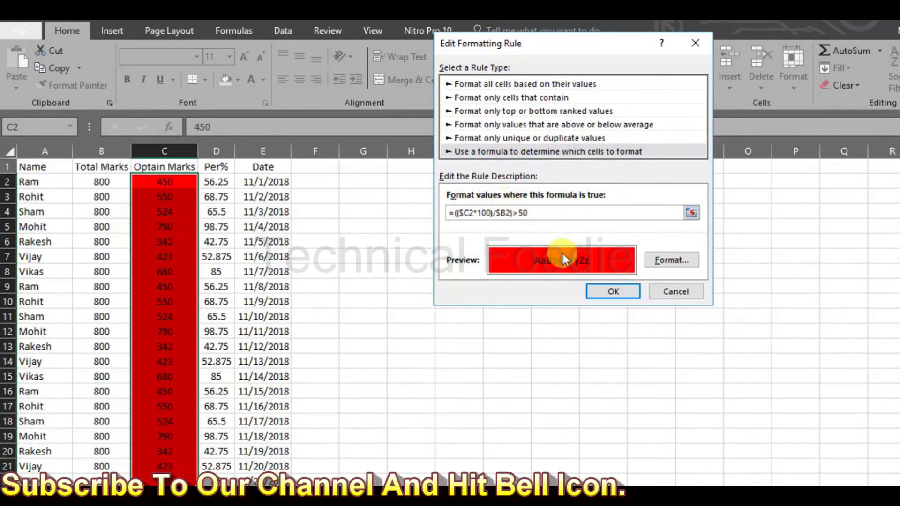
pyautogui.click(603, 291)
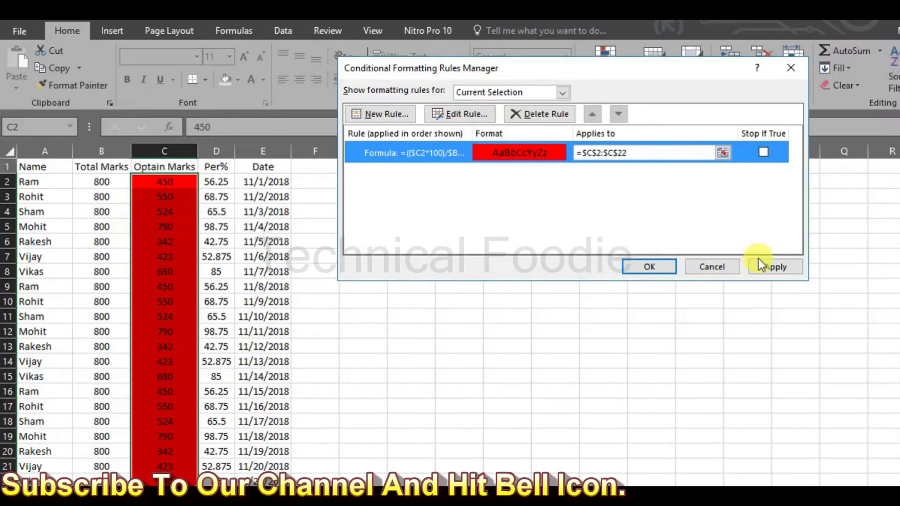
pyautogui.click(761, 273)
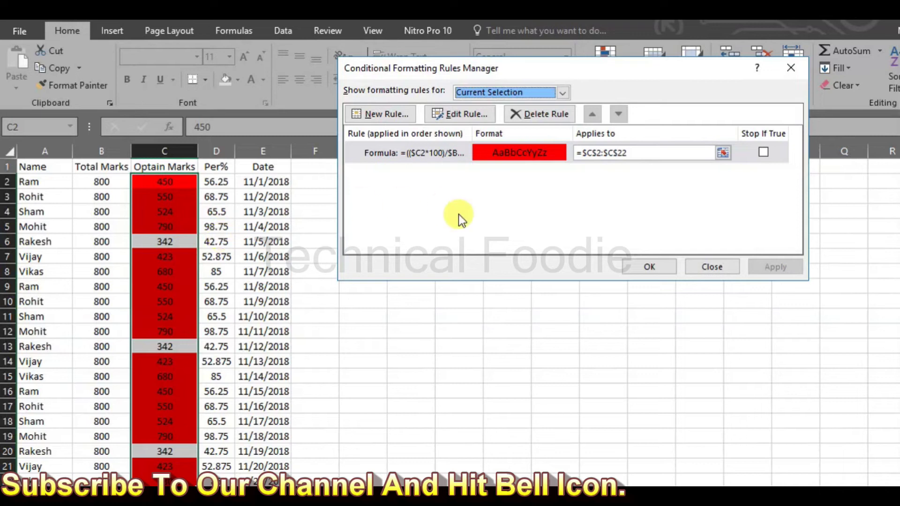
pyautogui.click(642, 269)
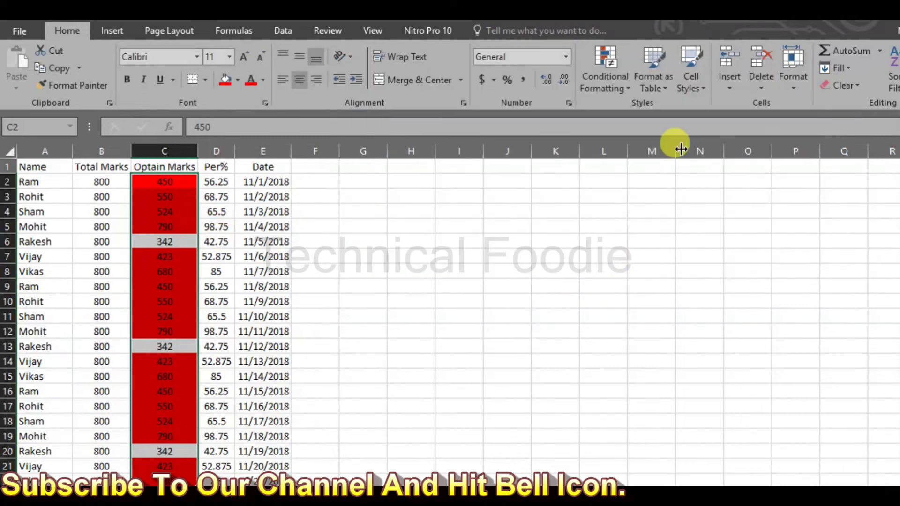
# - Try a Top 10 Items highlight on Optain Marks, adjusting the count up to 13 and down, then cancel it
pyautogui.click(603, 82)
pyautogui.moveTo(651, 145)
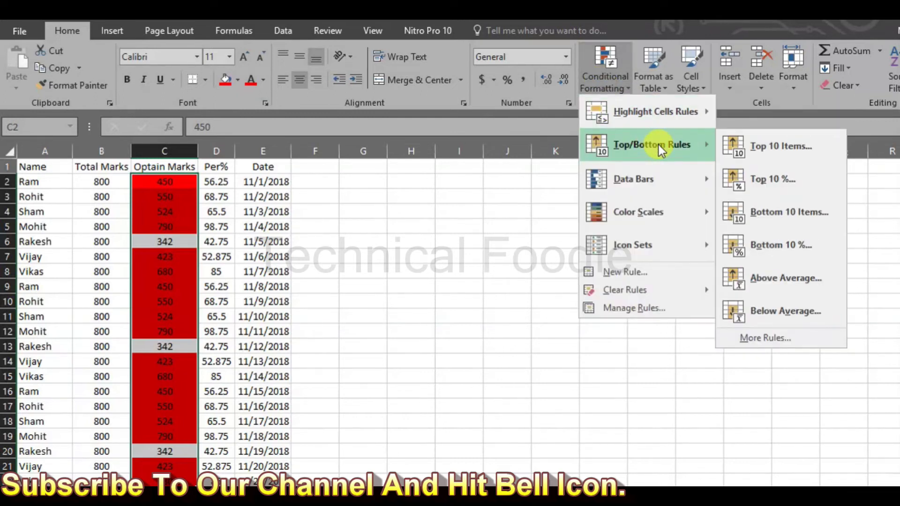
pyautogui.click(758, 155)
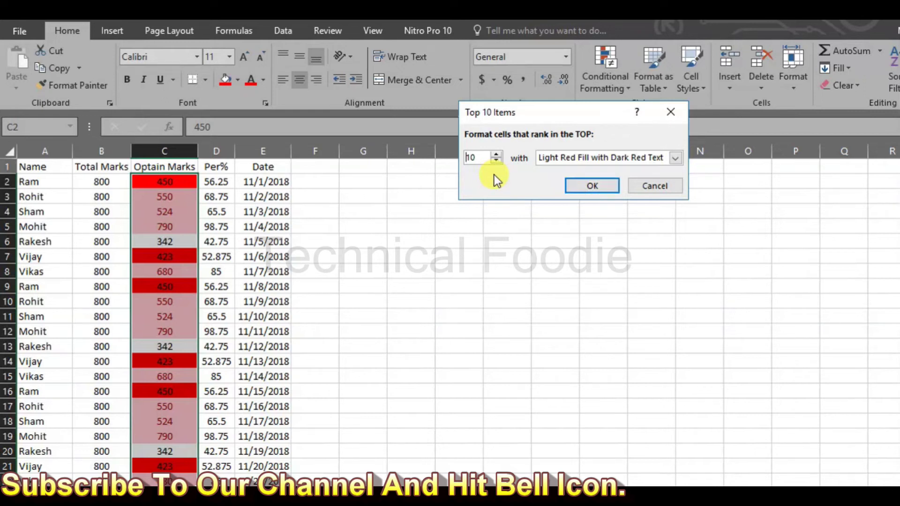
pyautogui.click(496, 156)
pyautogui.click(495, 155)
pyautogui.click(496, 155)
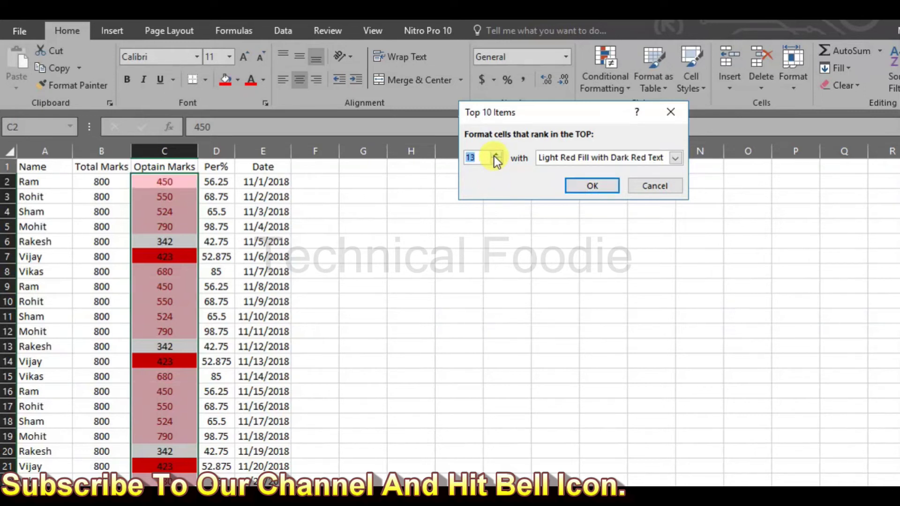
pyautogui.click(496, 161)
pyautogui.click(497, 161)
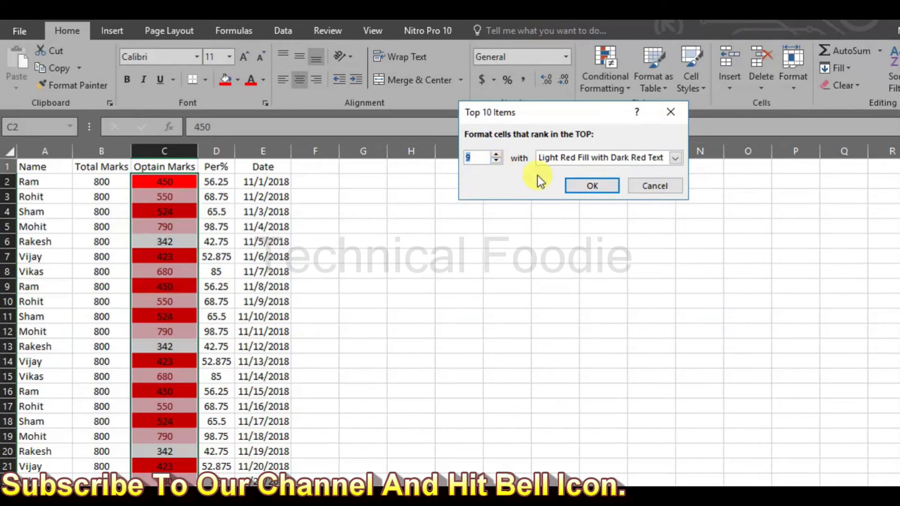
pyautogui.click(666, 185)
pyautogui.click(617, 85)
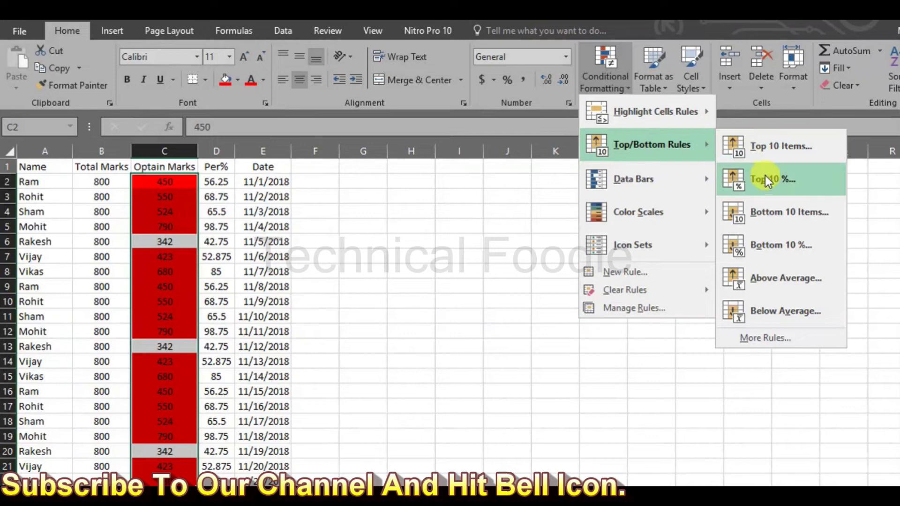
pyautogui.click(786, 214)
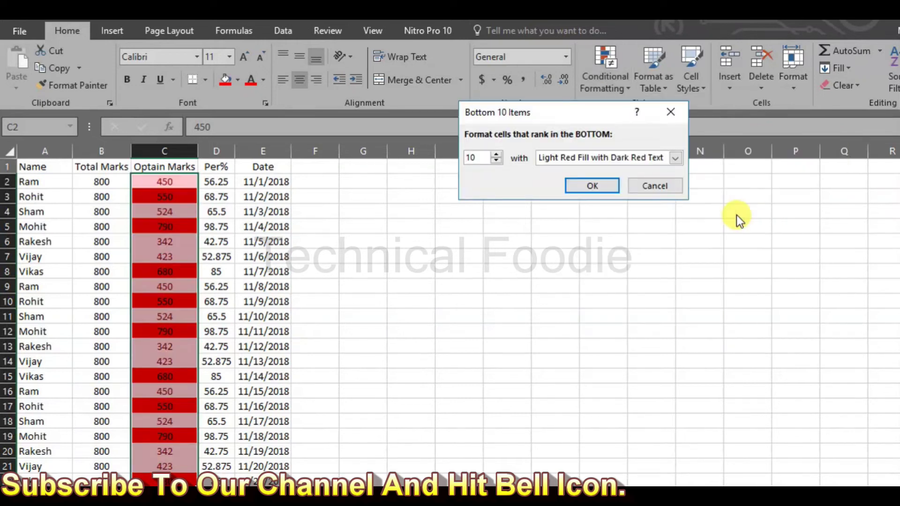
pyautogui.click(654, 190)
pyautogui.click(604, 84)
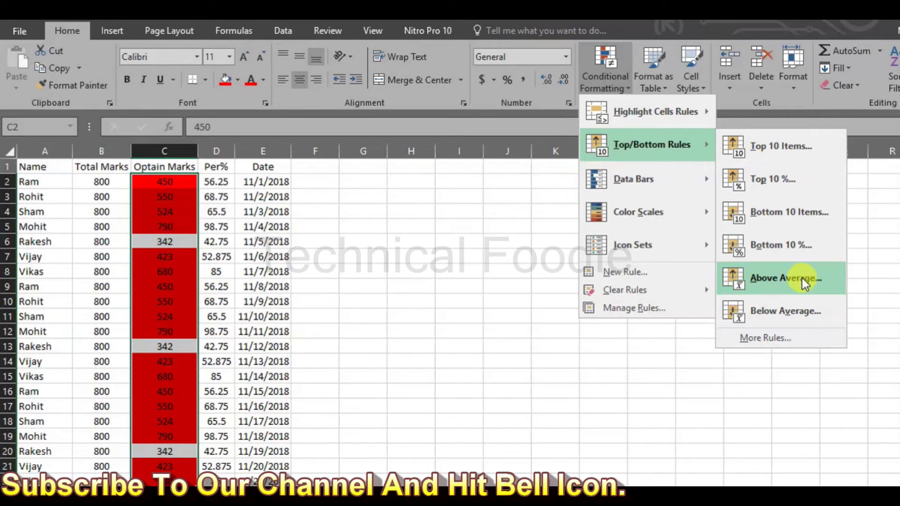
pyautogui.click(803, 278)
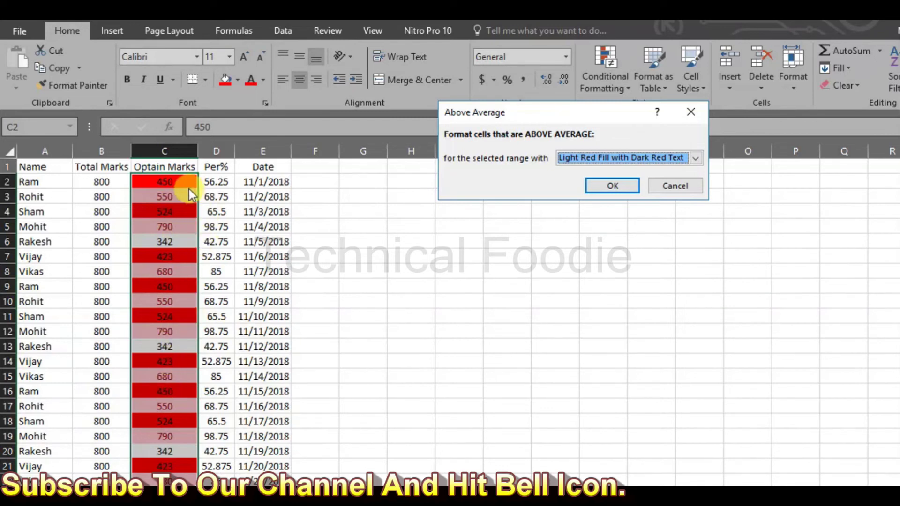
pyautogui.click(664, 183)
pyautogui.click(627, 89)
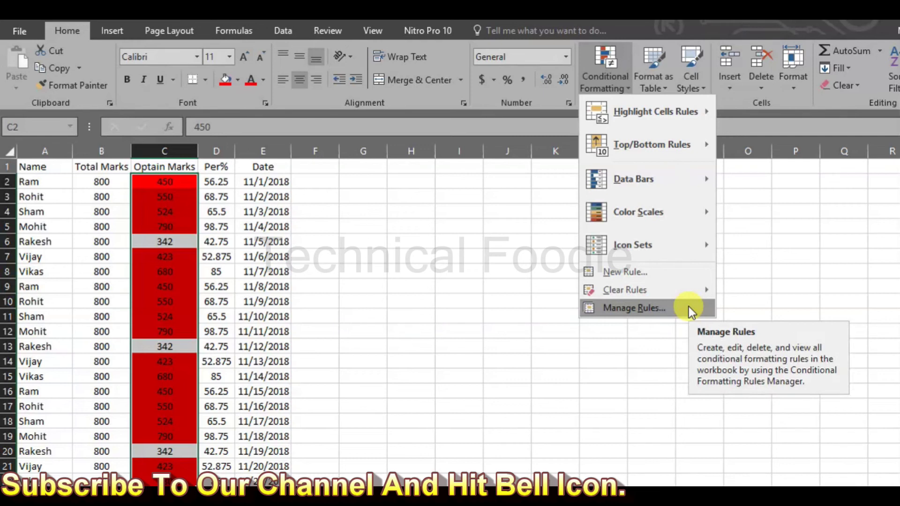
# - Start a new rule, browse the format styles keeping 2-Color Scale, then cancel without saving
pyautogui.click(682, 273)
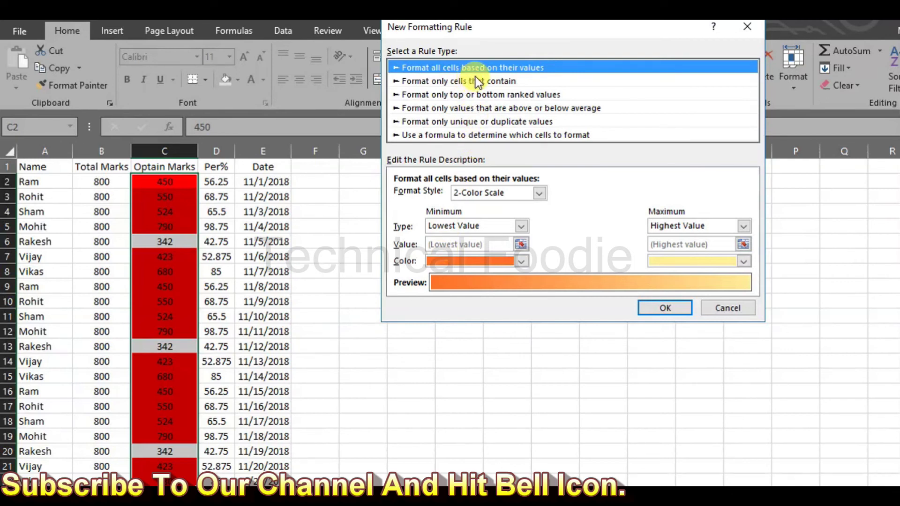
pyautogui.click(498, 195)
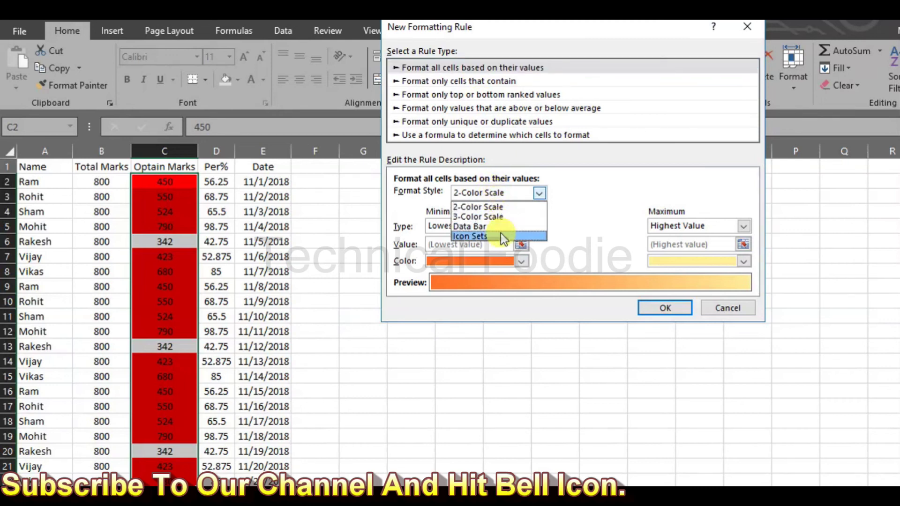
pyautogui.click(633, 234)
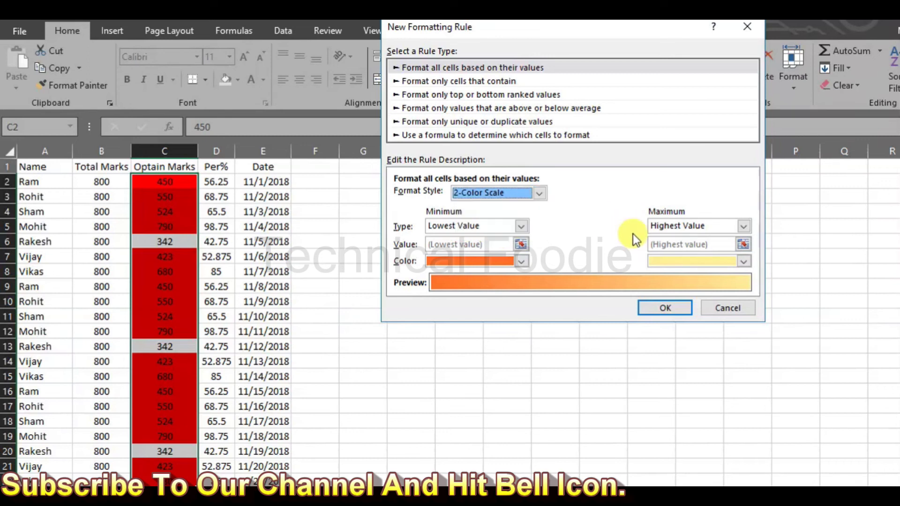
pyautogui.click(728, 308)
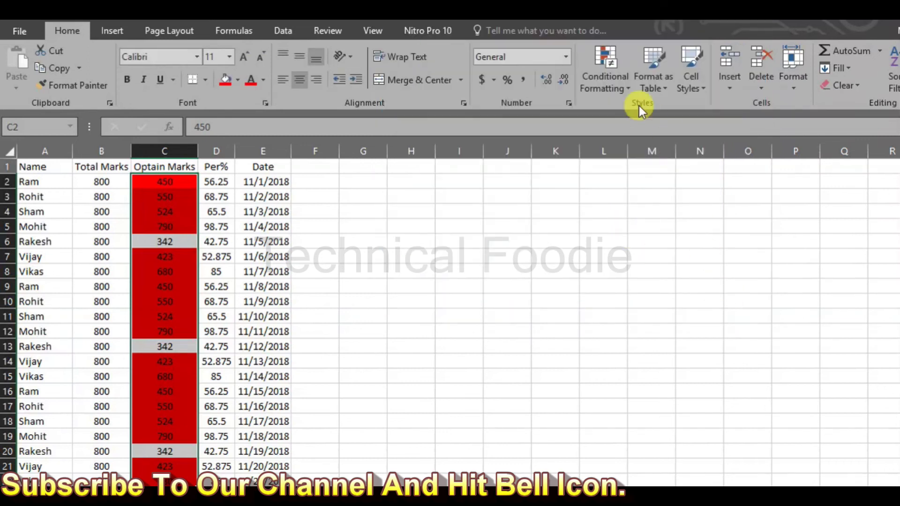
# - Apply a Green-Yellow-Red colour scale to the Per% values from D2 down, then select the Date column entries
pyautogui.click(273, 181)
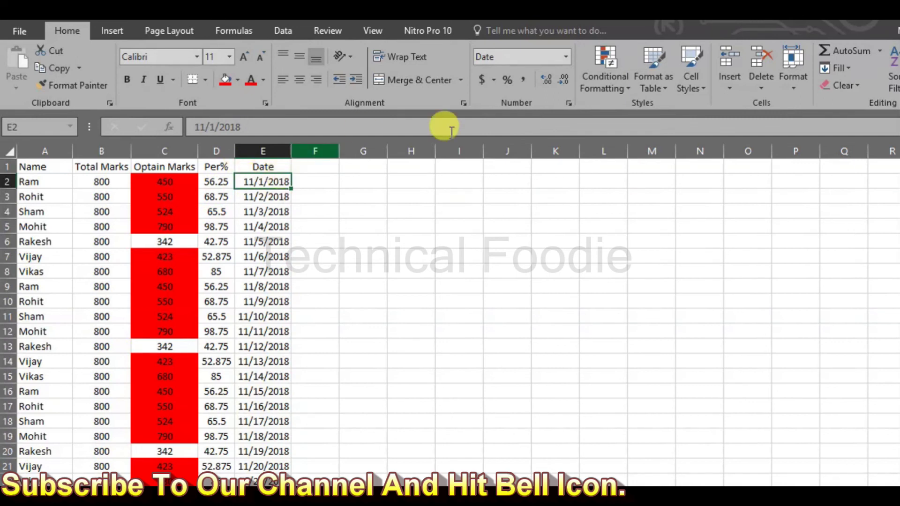
pyautogui.click(614, 94)
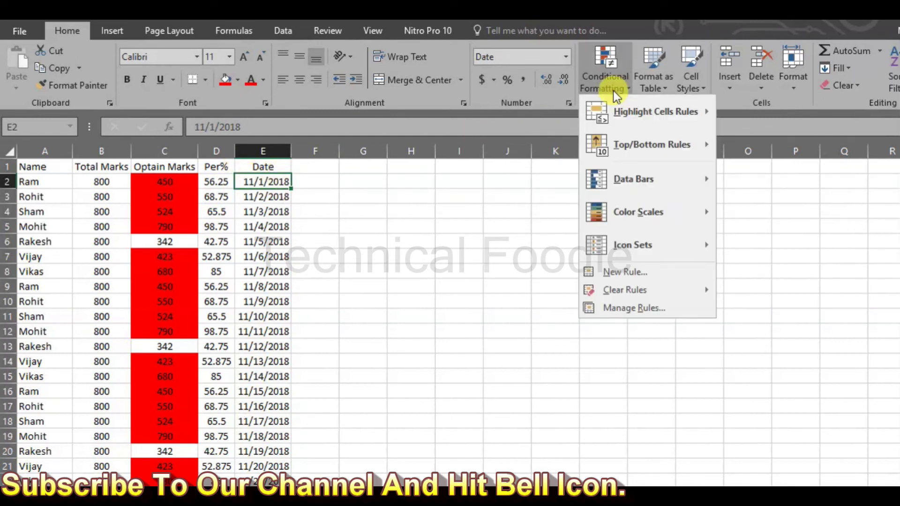
pyautogui.click(225, 184)
pyautogui.moveTo(225, 184); pyautogui.dragTo(225, 474)
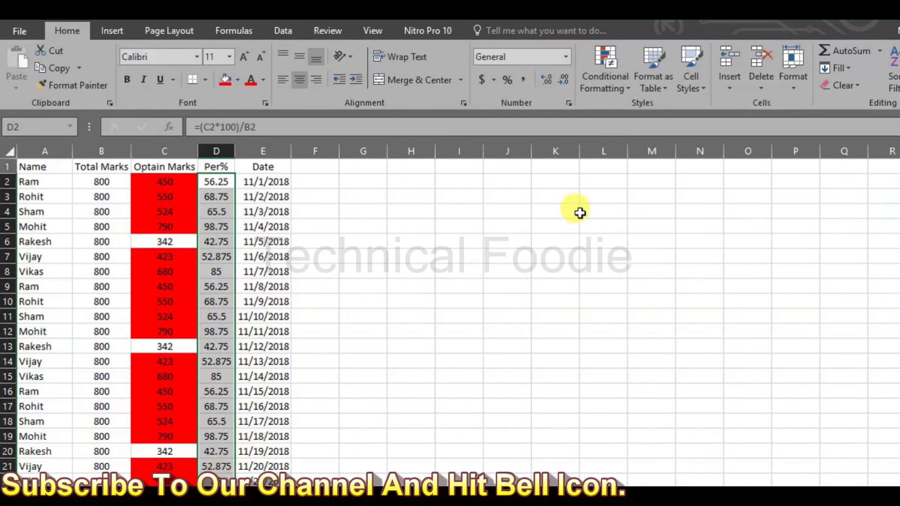
pyautogui.click(602, 89)
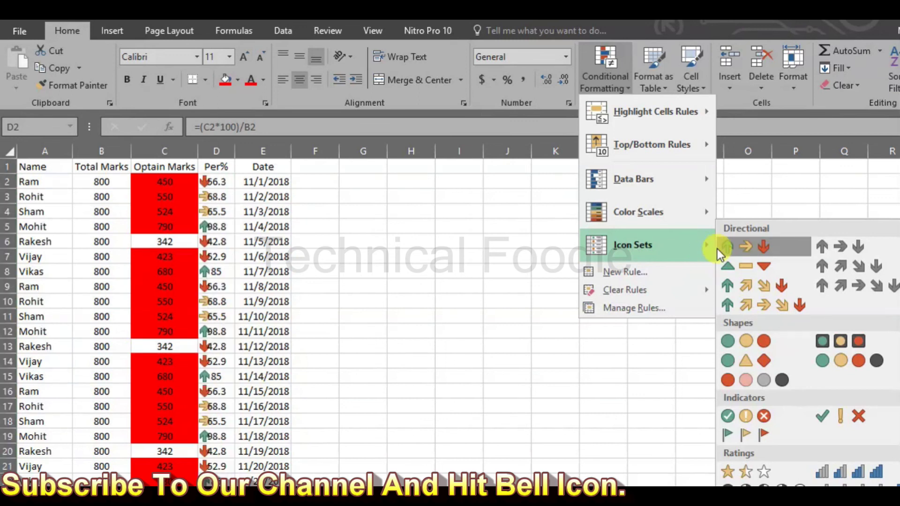
pyautogui.moveTo(638, 212)
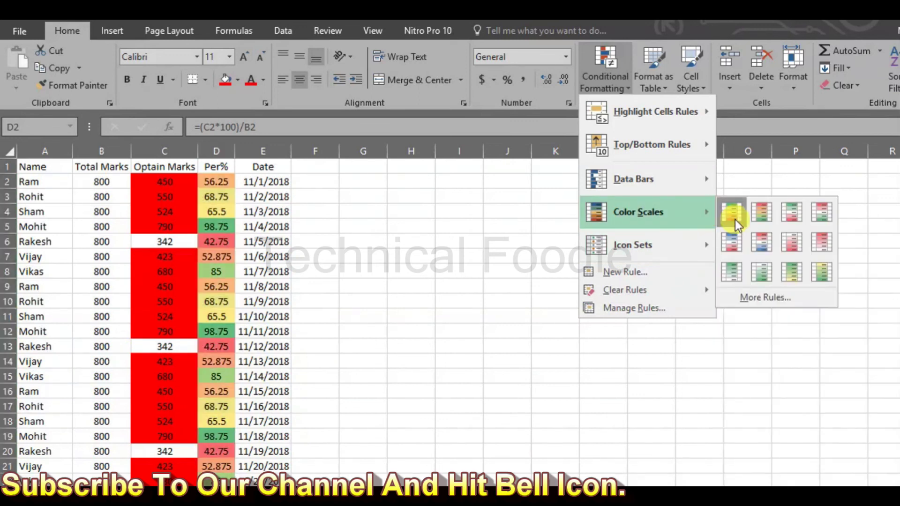
pyautogui.click(735, 220)
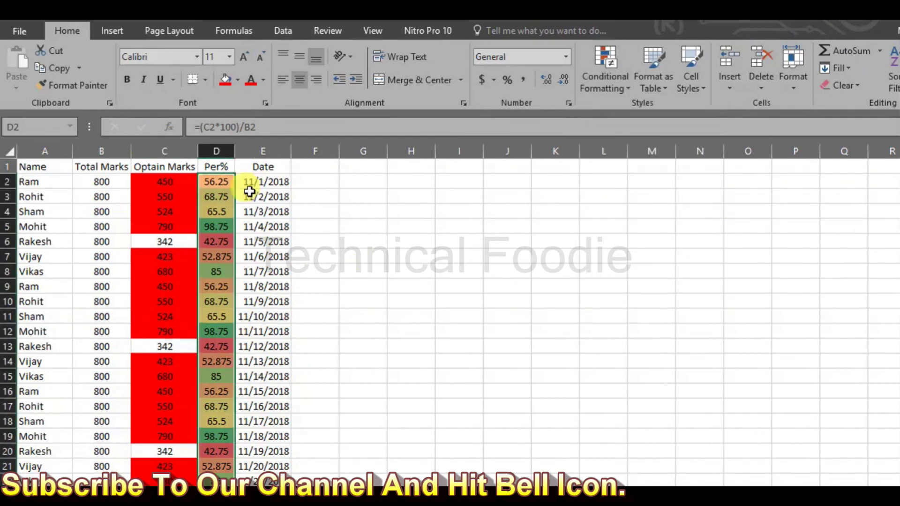
pyautogui.moveTo(257, 181); pyautogui.dragTo(262, 436)
pyautogui.click(613, 80)
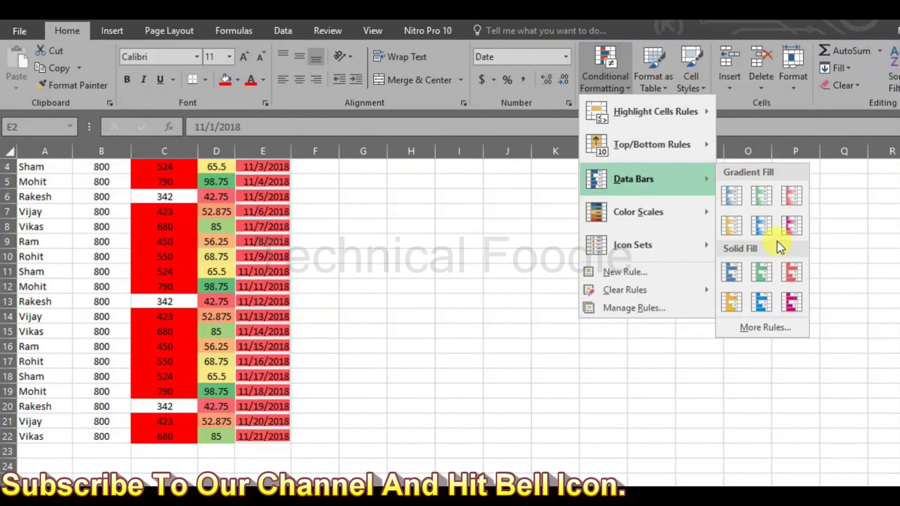
pyautogui.moveTo(654, 111)
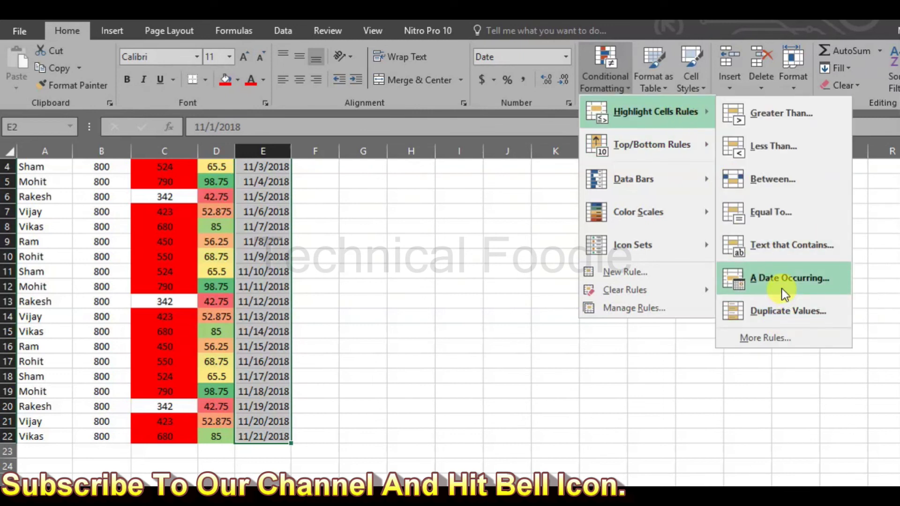
# - Add an A Date Occurring rule for the week, with Light Red Fill and Dark Red Text
pyautogui.click(781, 287)
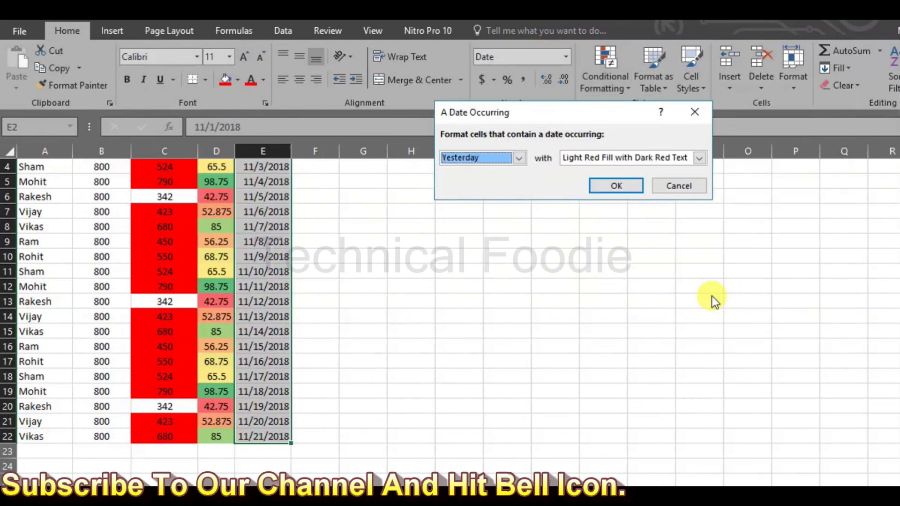
pyautogui.click(518, 158)
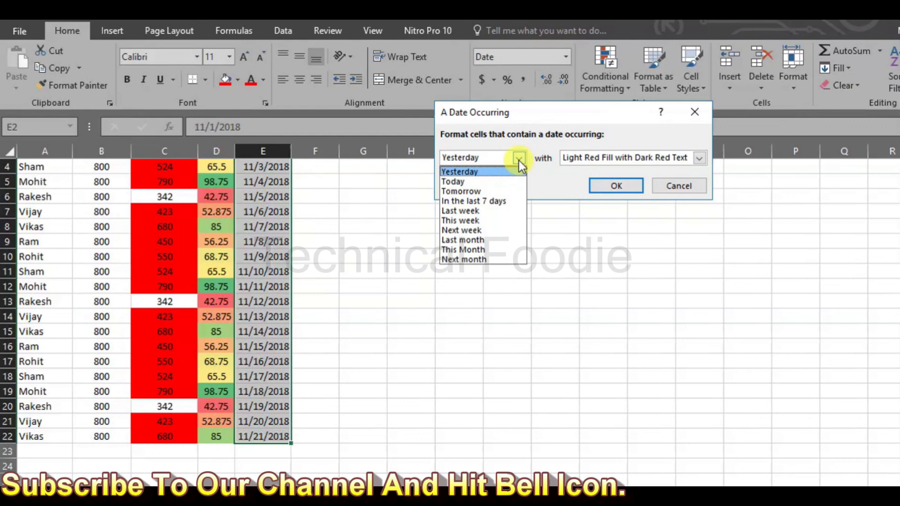
pyautogui.click(507, 222)
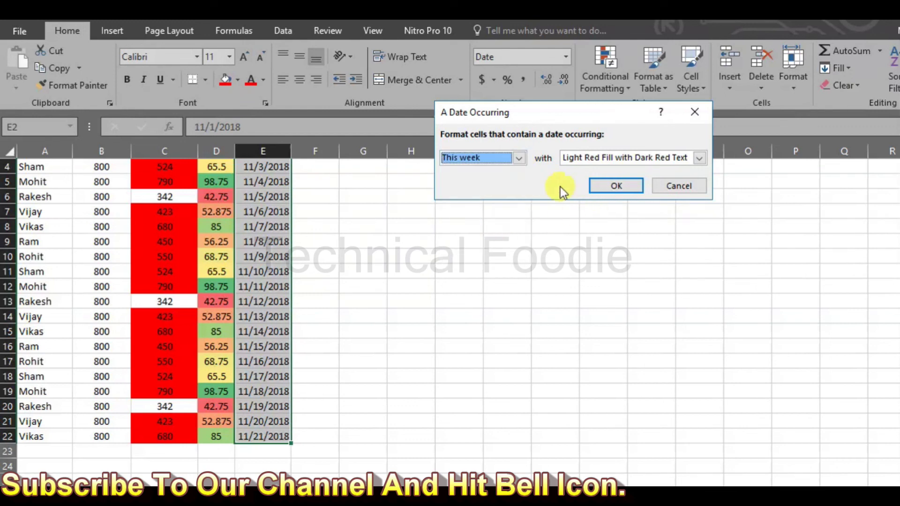
pyautogui.click(505, 156)
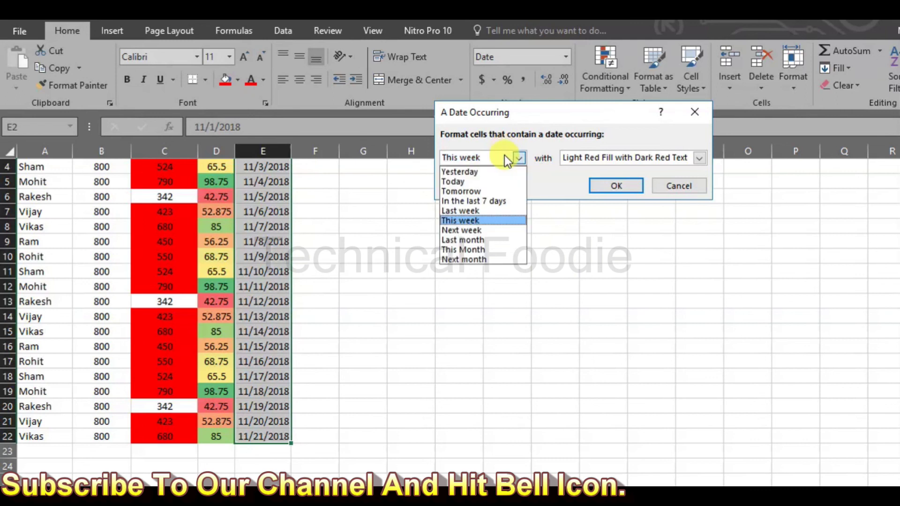
pyautogui.click(504, 155)
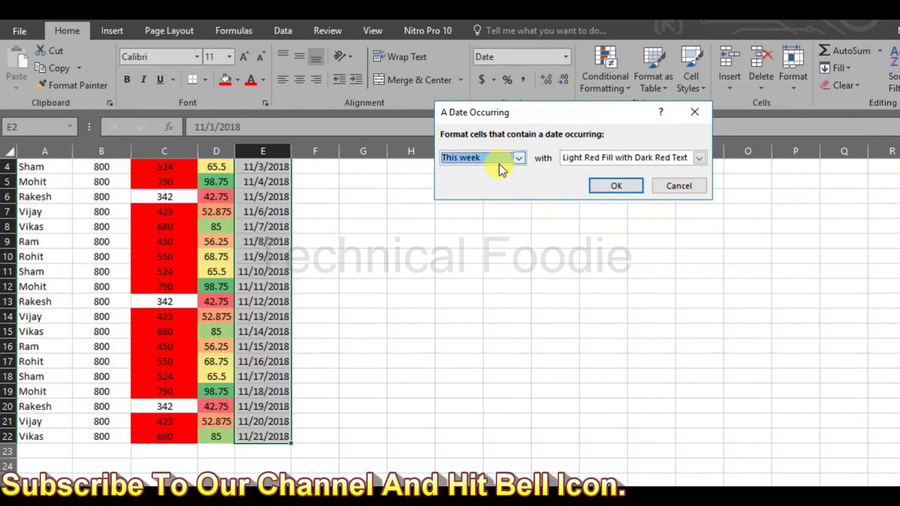
pyautogui.click(500, 160)
pyautogui.click(497, 211)
pyautogui.click(627, 187)
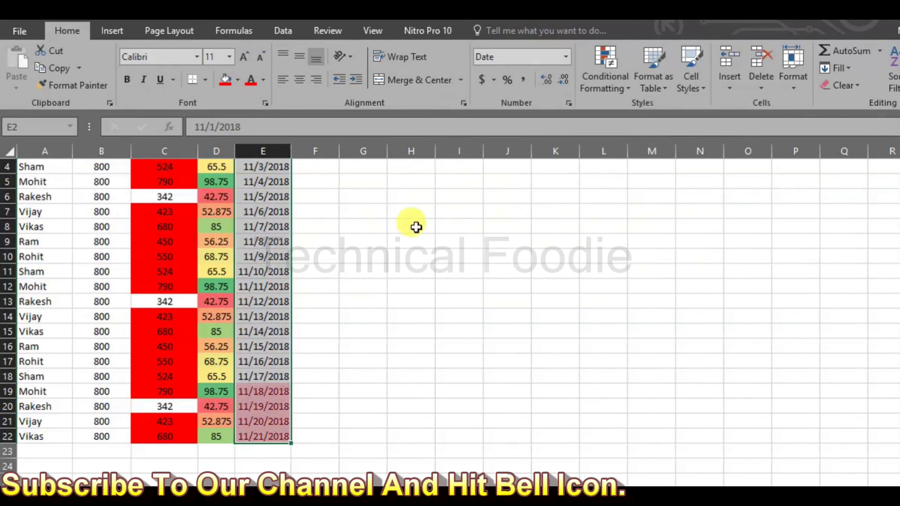
pyautogui.scroll(1, 147, 318)
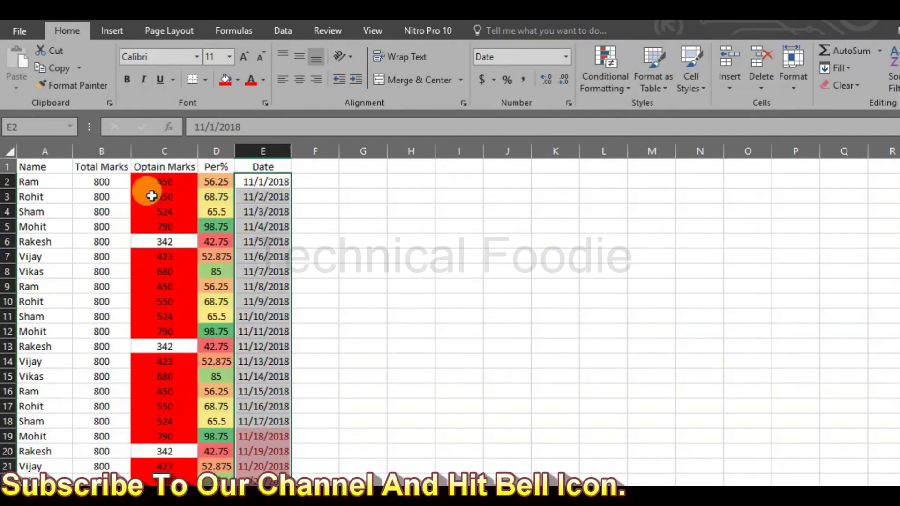
pyautogui.click(195, 225)
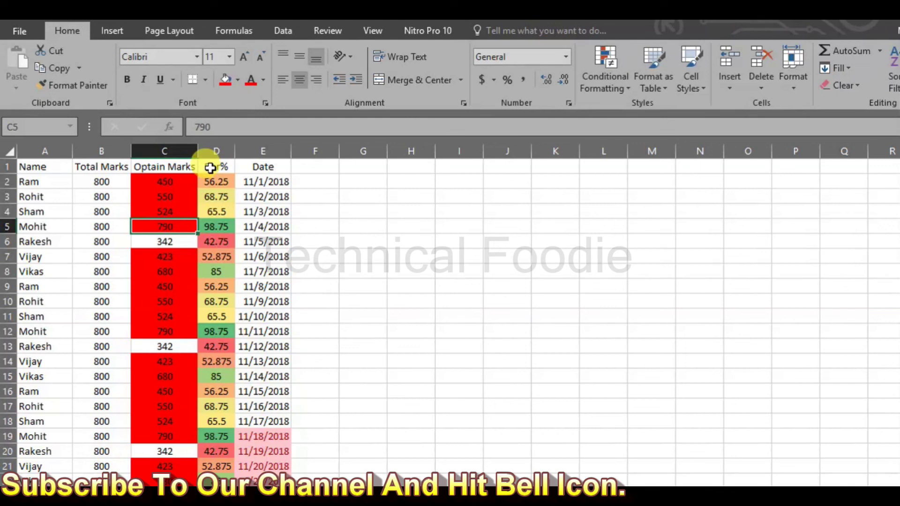
pyautogui.click(245, 165)
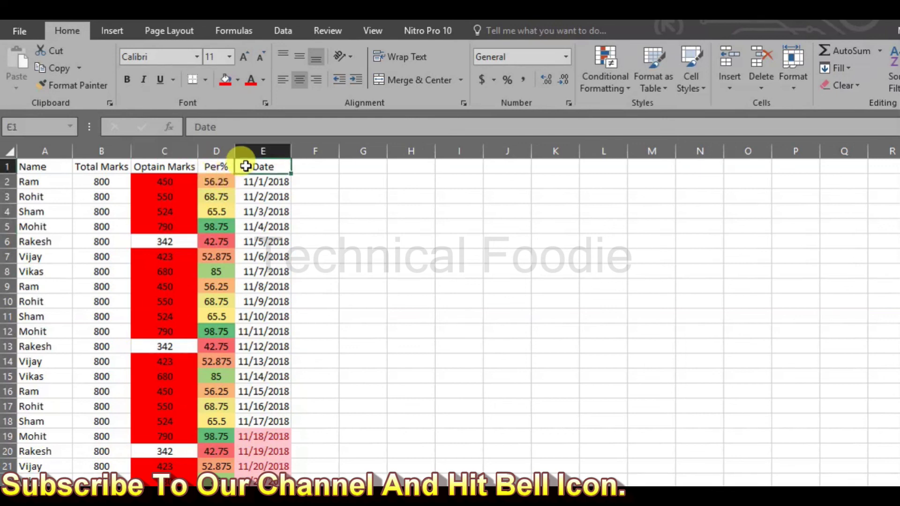
pyautogui.click(604, 89)
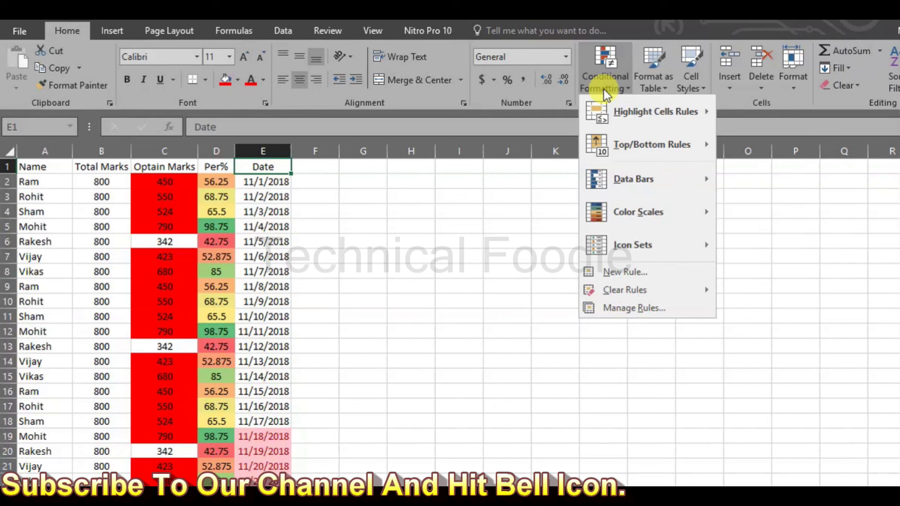
pyautogui.click(744, 464)
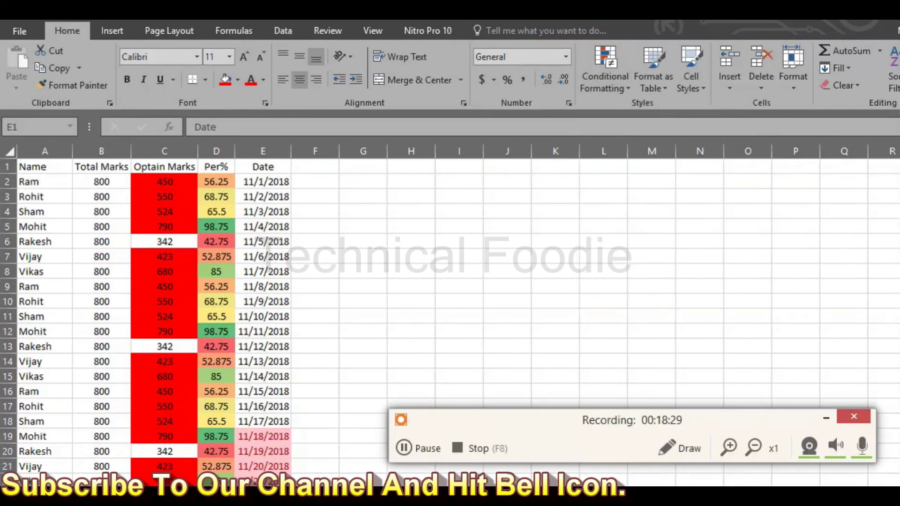